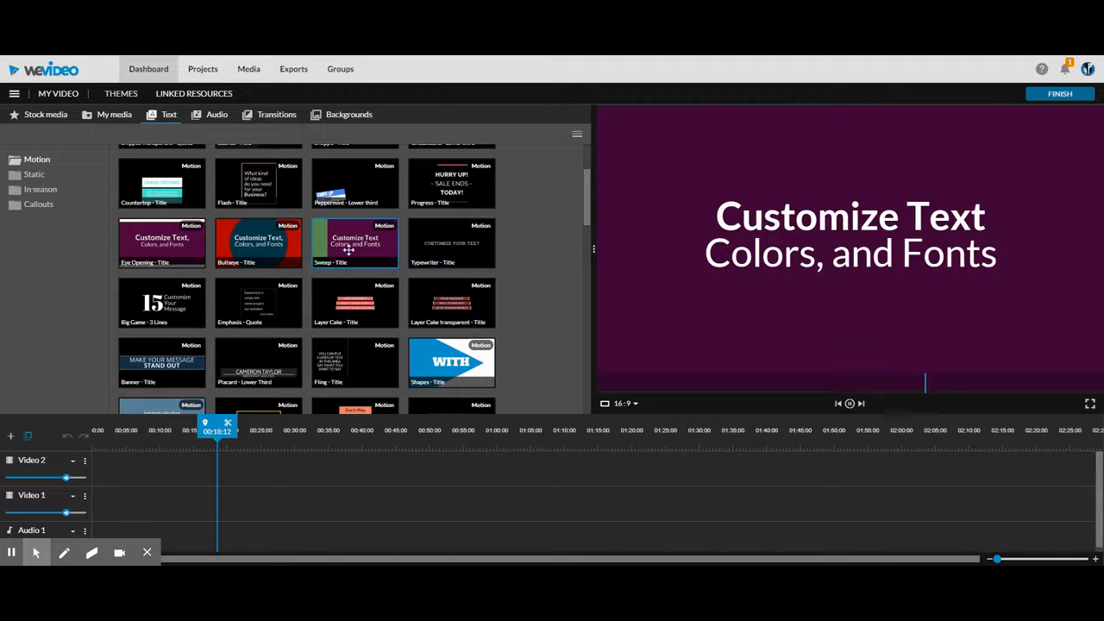
Add the Sweep title to the start of the Video 2 track and change its green colour to yellow and its blue colour to red
{"action": "left_click_drag", "start_coordinate": [342, 249], "coordinate": [110, 480]}
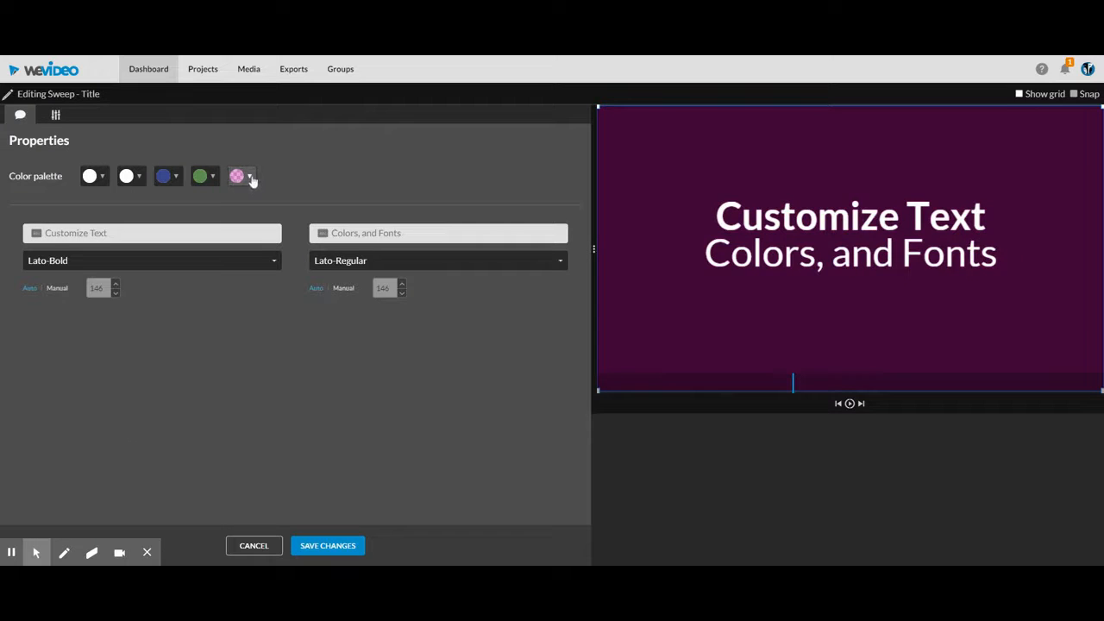
{"action": "left_click", "coordinate": [199, 176]}
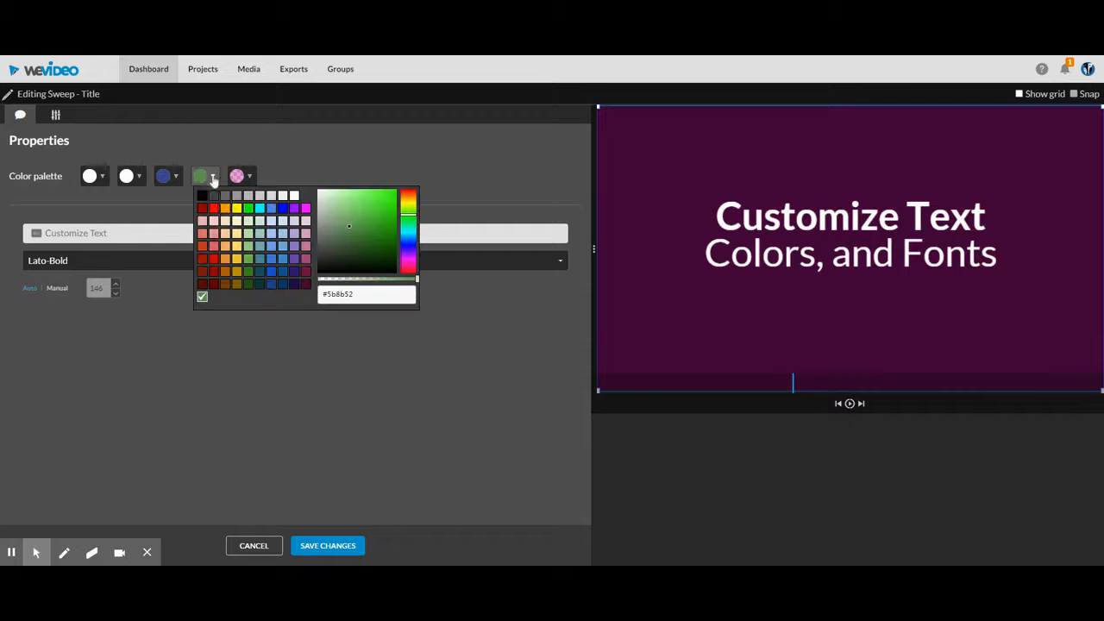
{"action": "left_click", "coordinate": [237, 208]}
{"action": "left_click", "coordinate": [167, 176]}
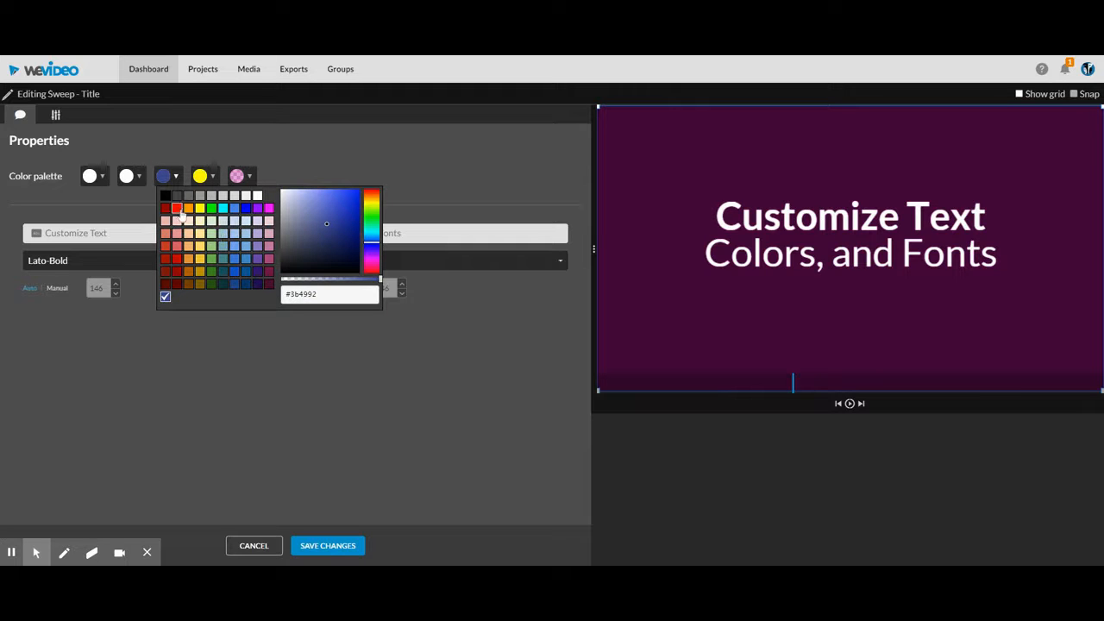
{"action": "left_click", "coordinate": [178, 209]}
Set the title's first line to "The Story of" and the second line to "Leonard the Troll", and save the changes
{"action": "left_click", "coordinate": [155, 232]}
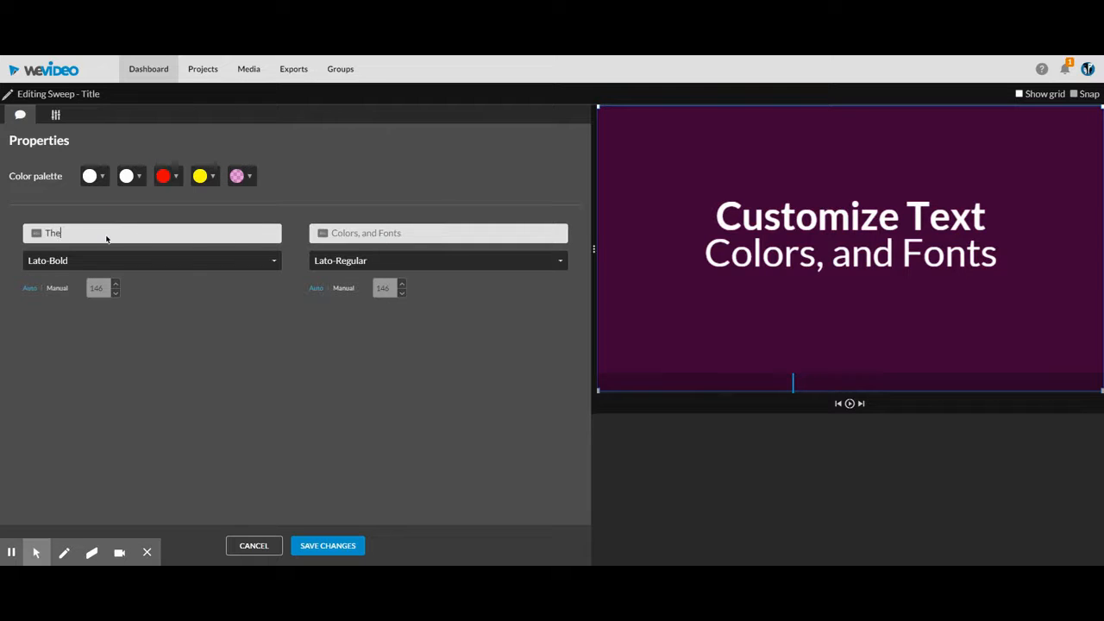
{"action": "type", "text": "TheStory"}
{"action": "key", "text": "BackSpace"}
{"action": "key", "text": "BackSpace"}
{"action": "key", "text": "BackSpace"}
{"action": "key", "text": "BackSpace"}
{"action": "key", "text": "BackSpace"}
{"action": "type", "text": "Story of"}
{"action": "key", "text": "Tab"}
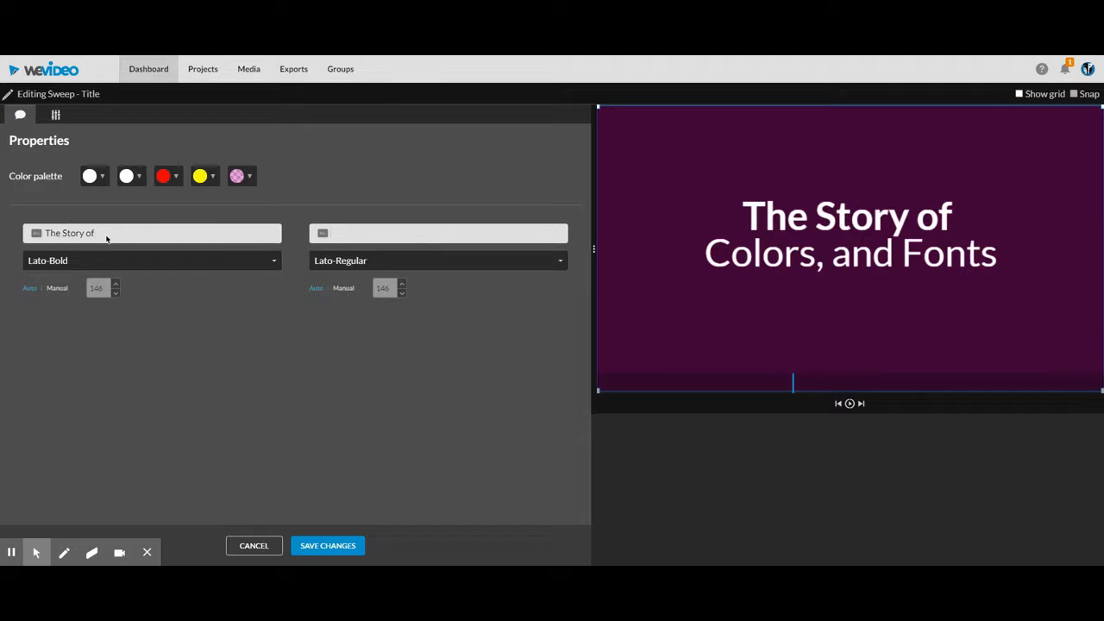
{"action": "type", "text": "Leonard the Troll"}
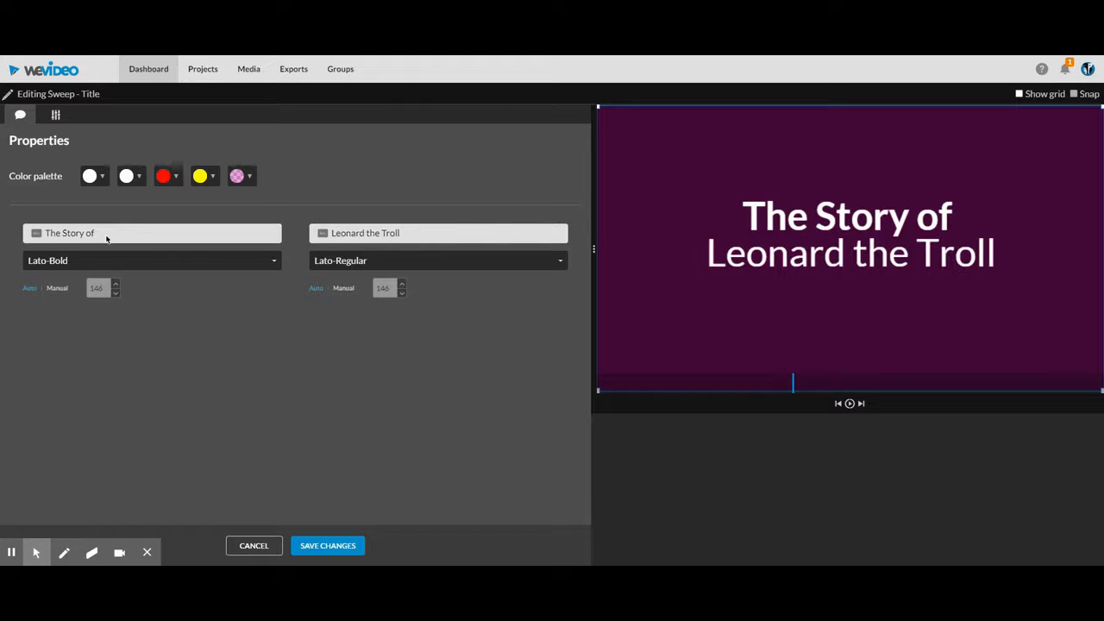
{"action": "left_click", "coordinate": [327, 545]}
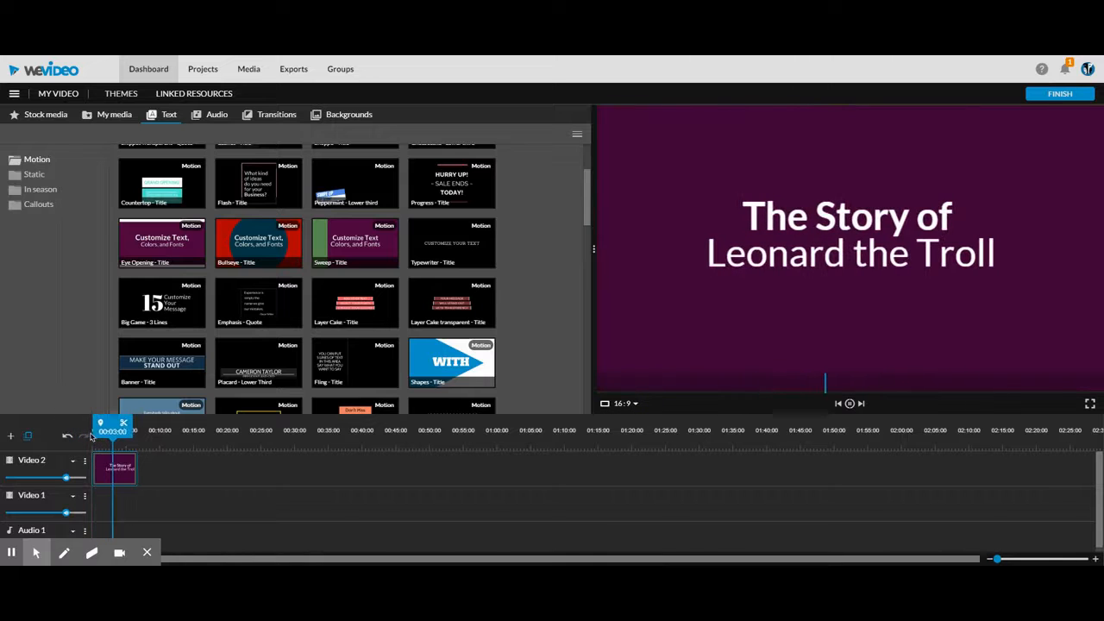
Find LeonardImage2 in the personal media library and place it on Video 1, starting at the playhead beneath the end of the title
{"action": "scroll", "coordinate": [309, 347], "scroll_direction": "down", "scroll_amount": 5}
{"action": "scroll", "coordinate": [309, 346], "scroll_direction": "up", "scroll_amount": 7}
{"action": "scroll", "coordinate": [309, 347], "scroll_direction": "up", "scroll_amount": 1}
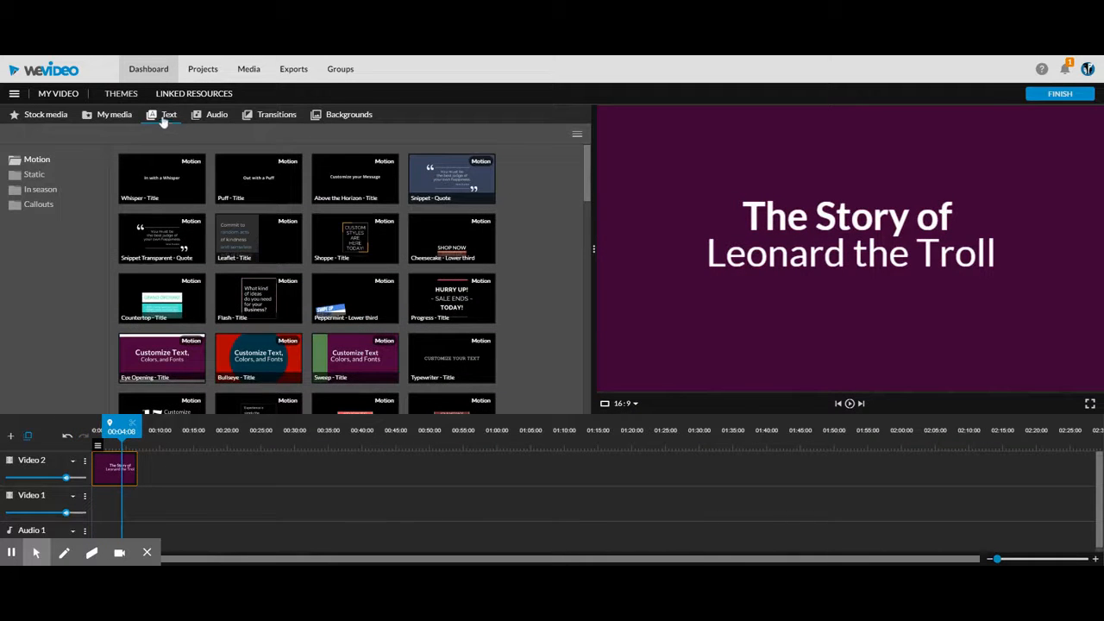
{"action": "left_click", "coordinate": [116, 121]}
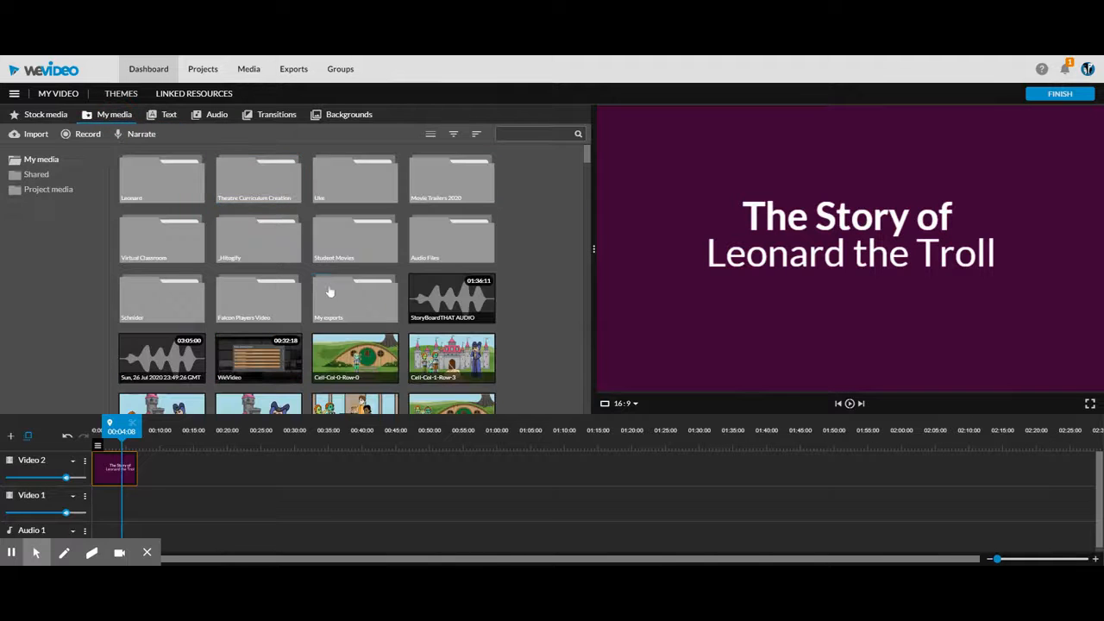
{"action": "scroll", "coordinate": [397, 337], "scroll_direction": "down", "scroll_amount": 1}
{"action": "scroll", "coordinate": [397, 336], "scroll_direction": "down", "scroll_amount": 10}
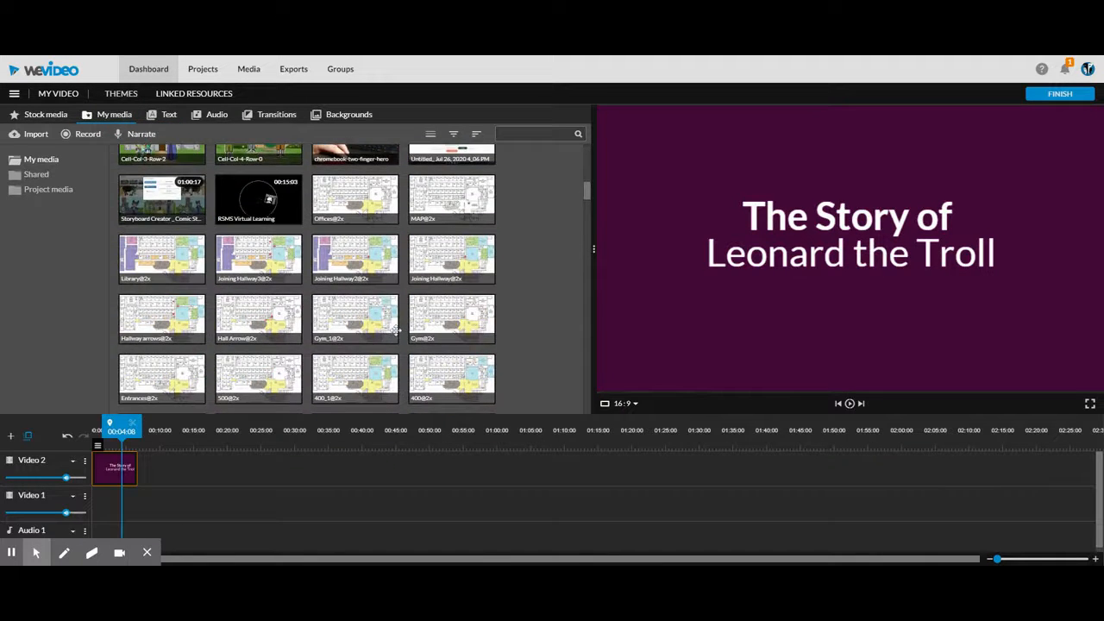
{"action": "scroll", "coordinate": [397, 331], "scroll_direction": "down", "scroll_amount": 10}
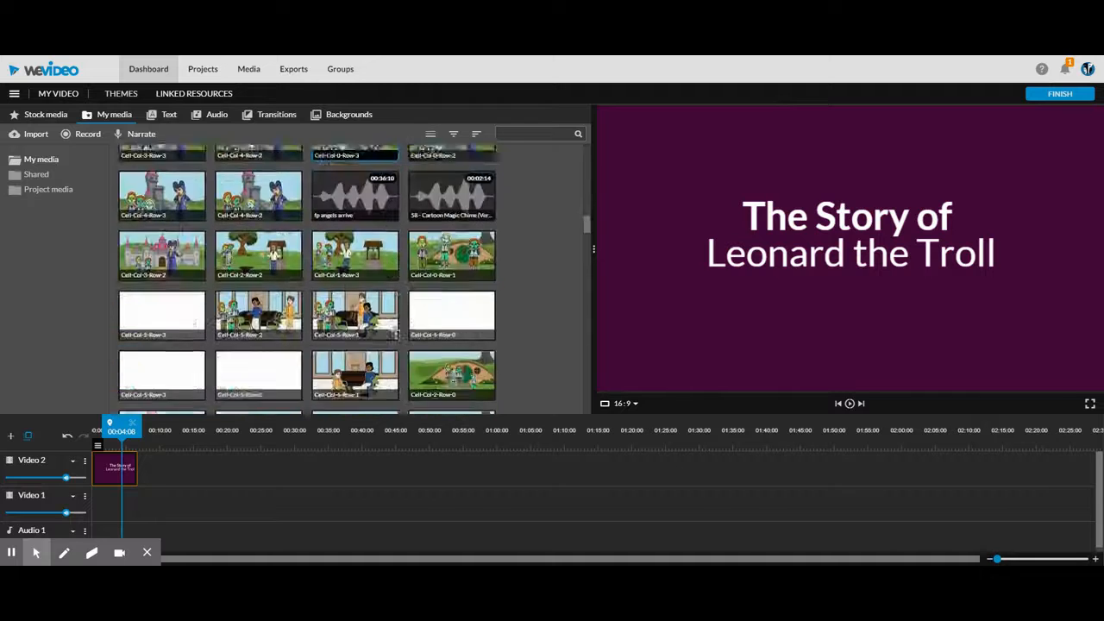
{"action": "scroll", "coordinate": [395, 331], "scroll_direction": "down", "scroll_amount": 2}
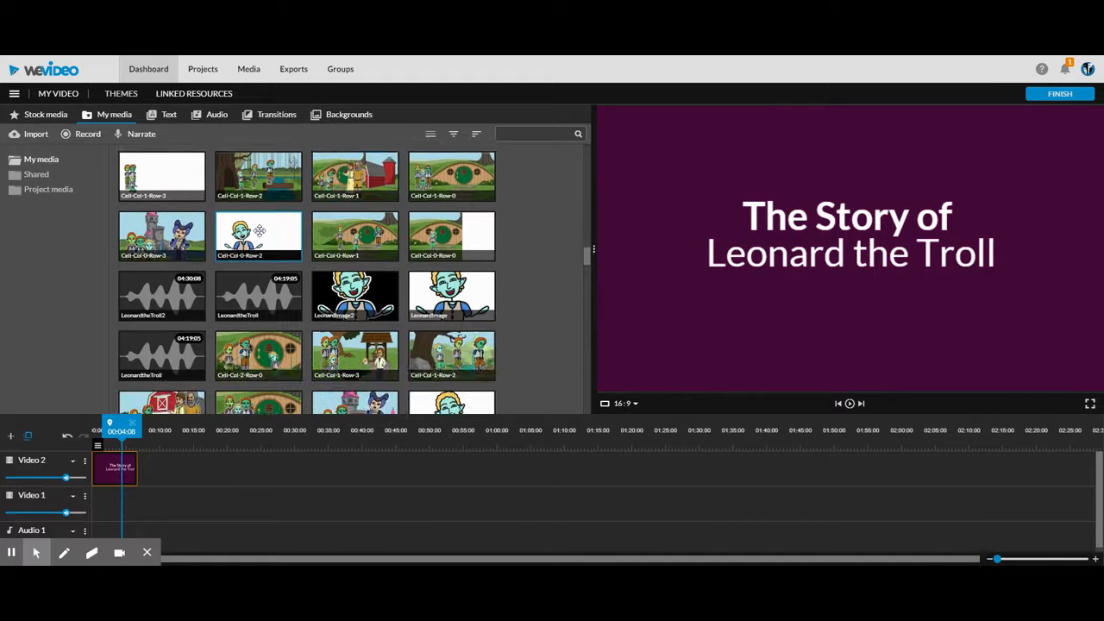
{"action": "left_click", "coordinate": [258, 231]}
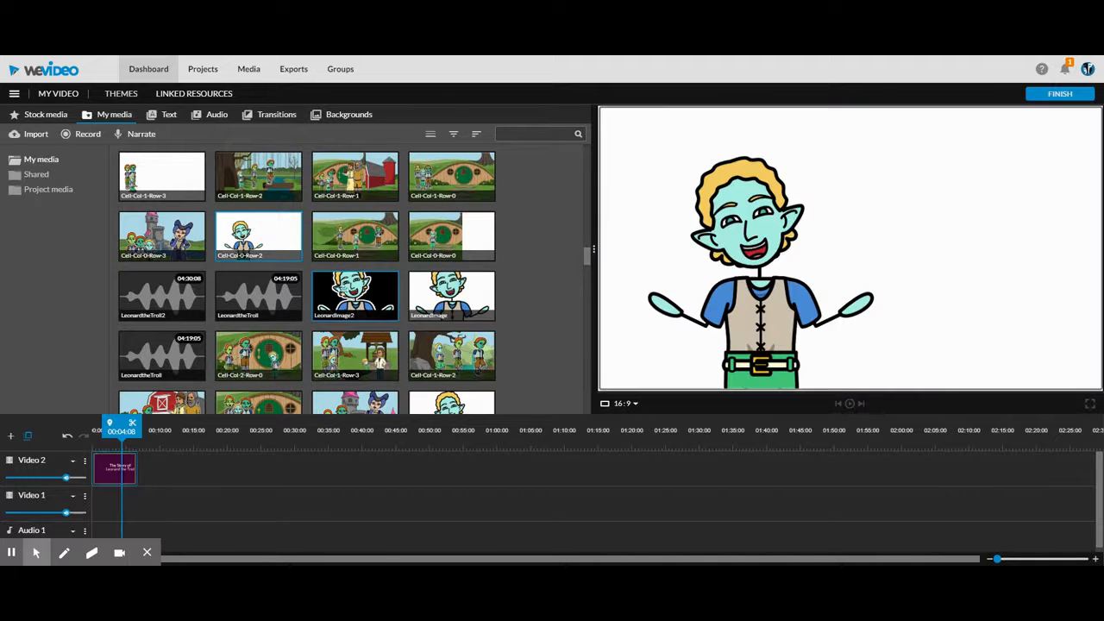
{"action": "left_click", "coordinate": [350, 295]}
{"action": "left_click_drag", "start_coordinate": [355, 295], "coordinate": [138, 503]}
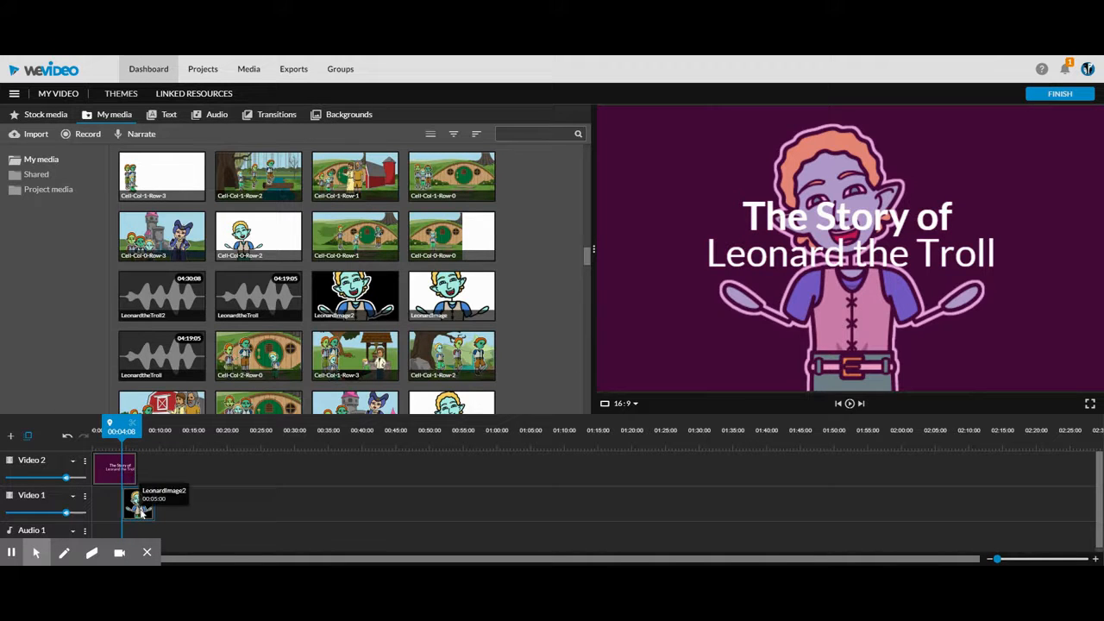
Animate LeonardImage2 to rise into the frame from a start position of about x 428, y 1042, preview the motion and save it
{"action": "double_click", "coordinate": [138, 508]}
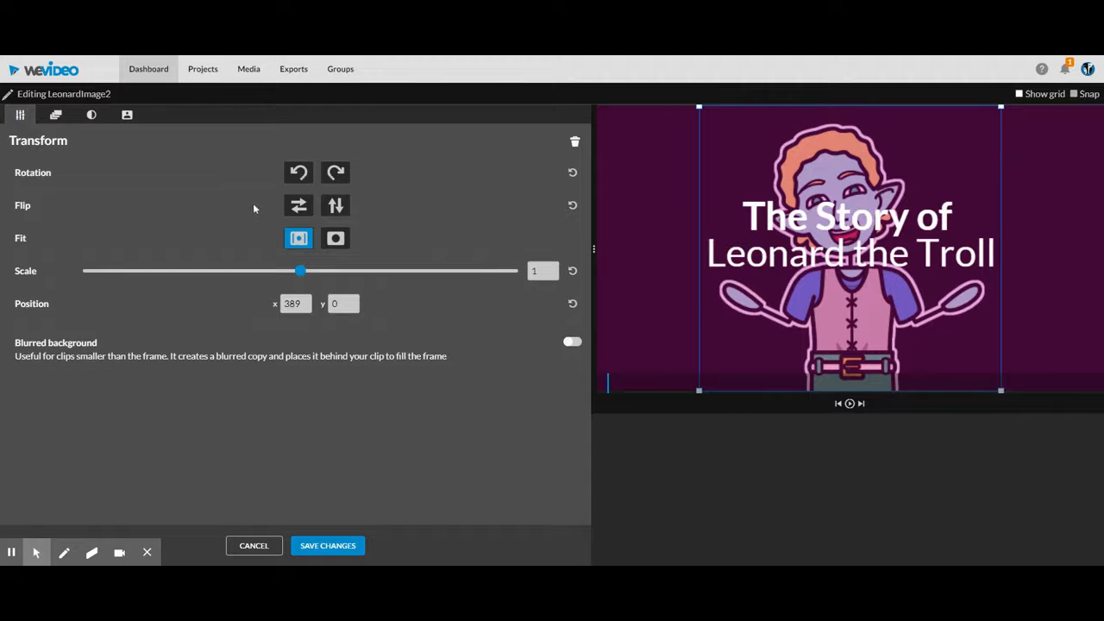
{"action": "left_click", "coordinate": [56, 118]}
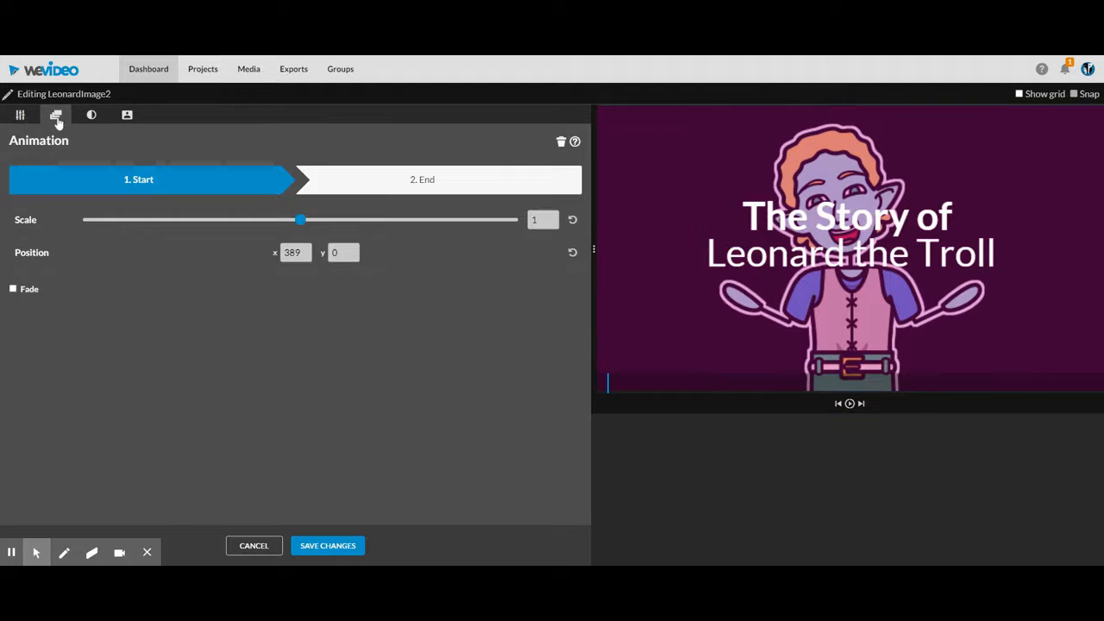
{"action": "left_click", "coordinate": [419, 193]}
{"action": "left_click", "coordinate": [177, 185]}
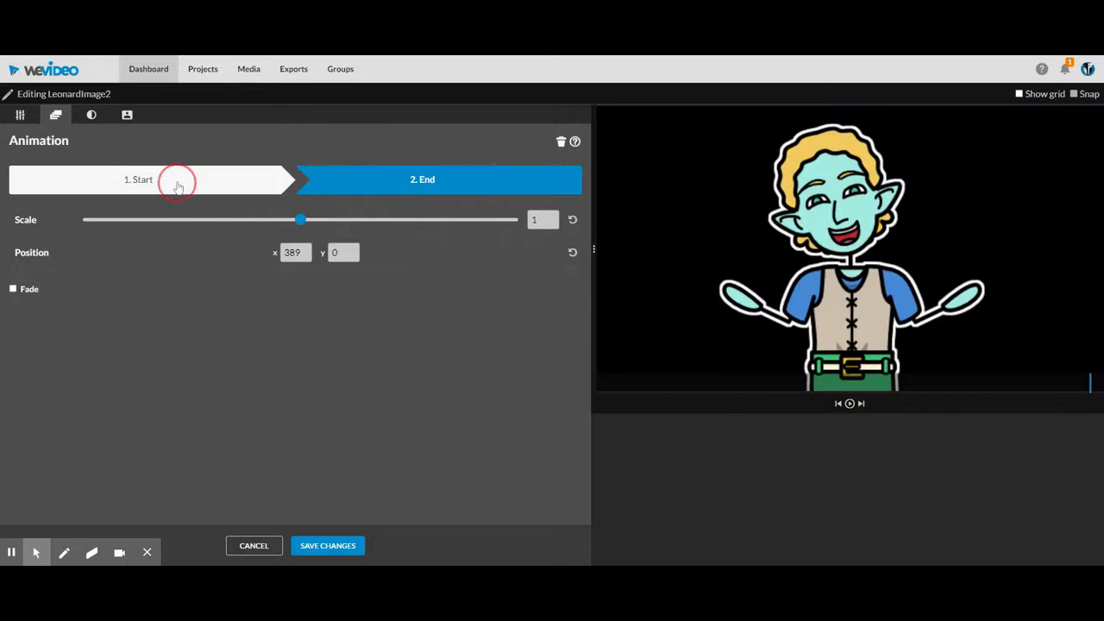
{"action": "left_click", "coordinate": [352, 188]}
{"action": "left_click", "coordinate": [248, 187]}
{"action": "left_click_drag", "start_coordinate": [854, 244], "coordinate": [867, 455]}
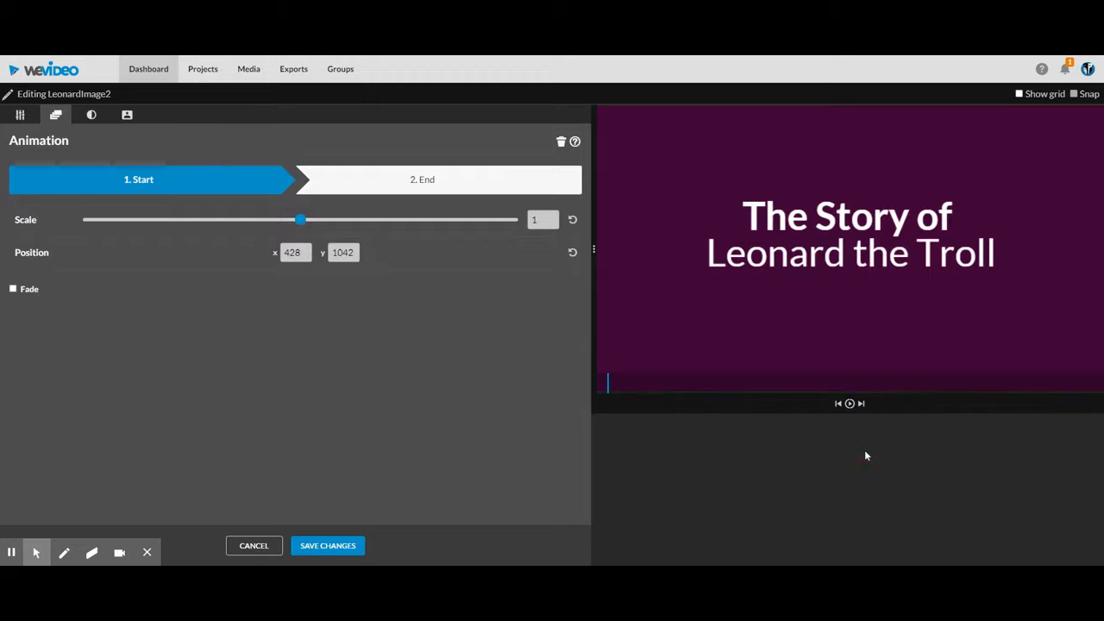
{"action": "left_click", "coordinate": [850, 405]}
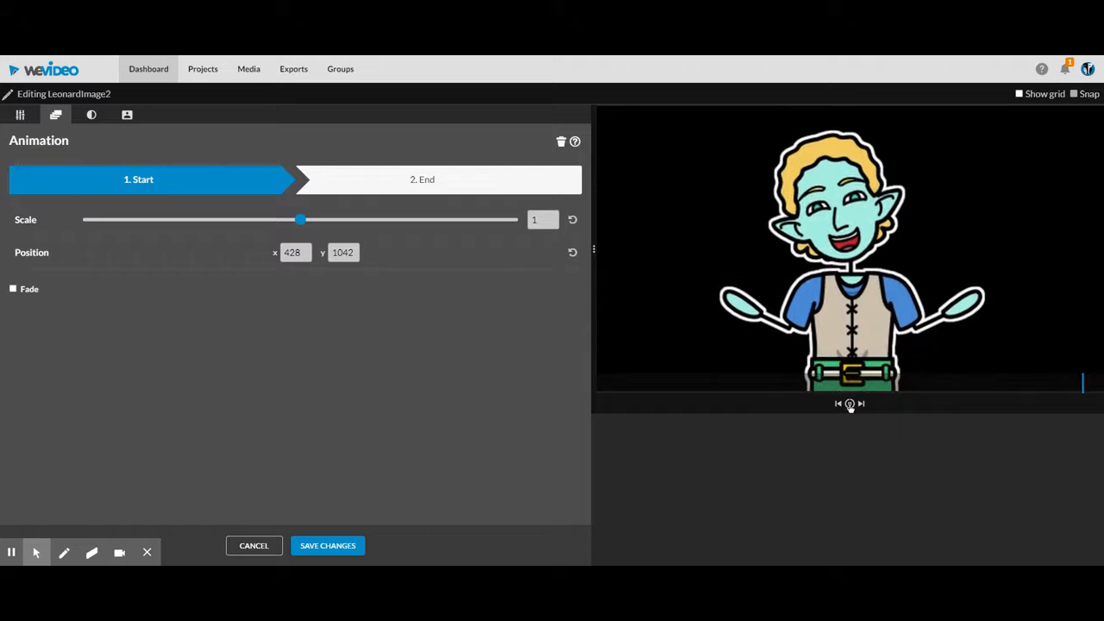
{"action": "left_click", "coordinate": [304, 549]}
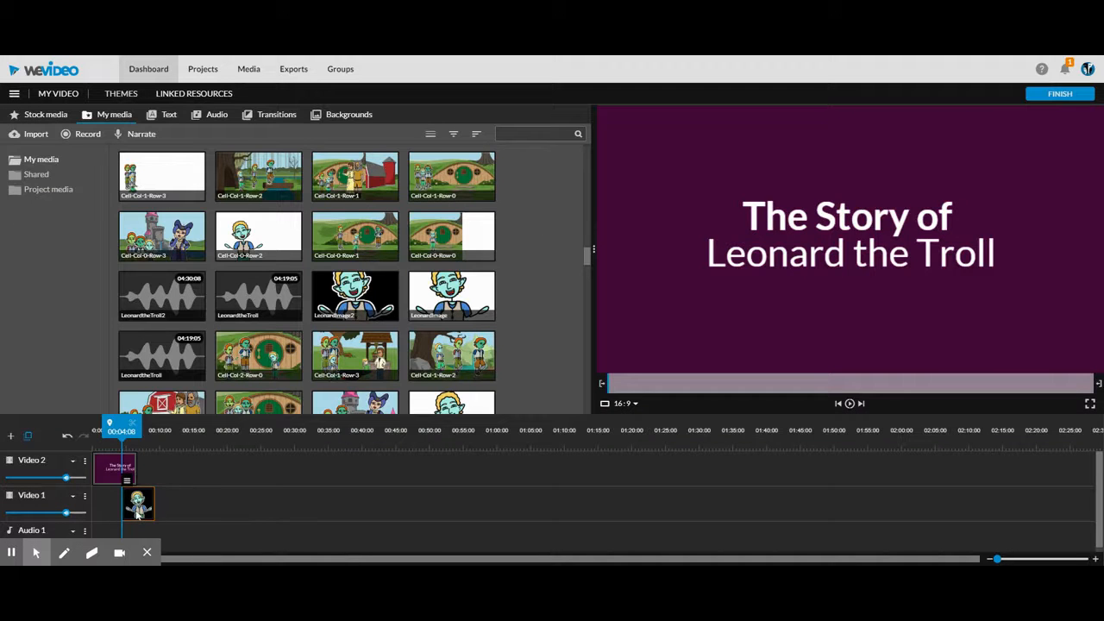
Shorten the animated LeonardImage2 clip to end with the title, add a second LeonardImage2 clip directly after it, and play the join
{"action": "left_click_drag", "start_coordinate": [156, 506], "coordinate": [135, 505]}
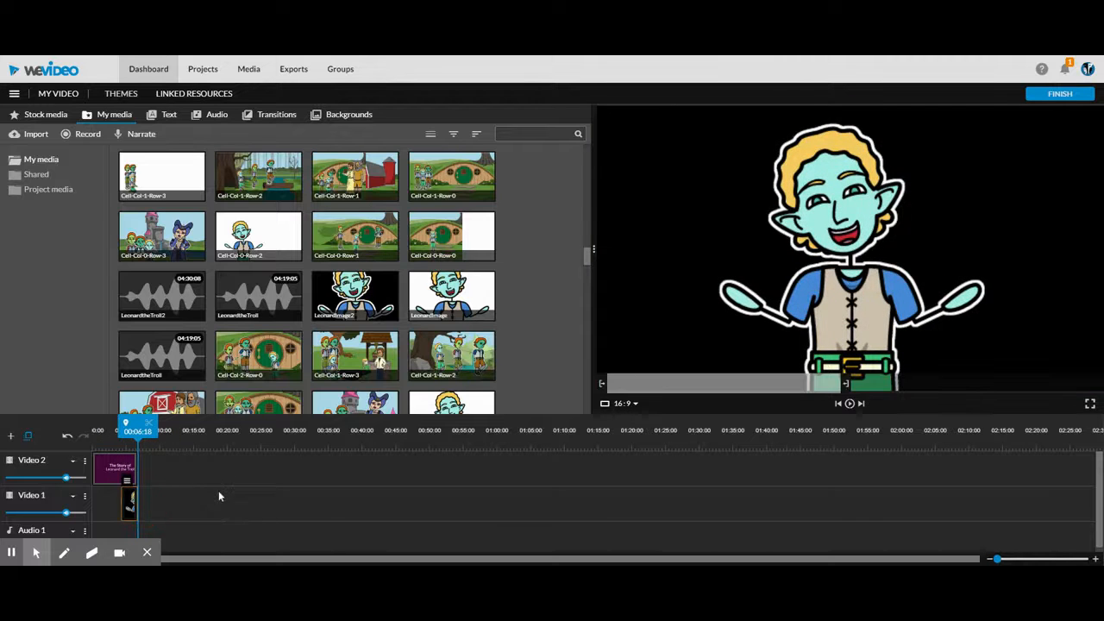
{"action": "left_click_drag", "start_coordinate": [354, 295], "coordinate": [156, 503]}
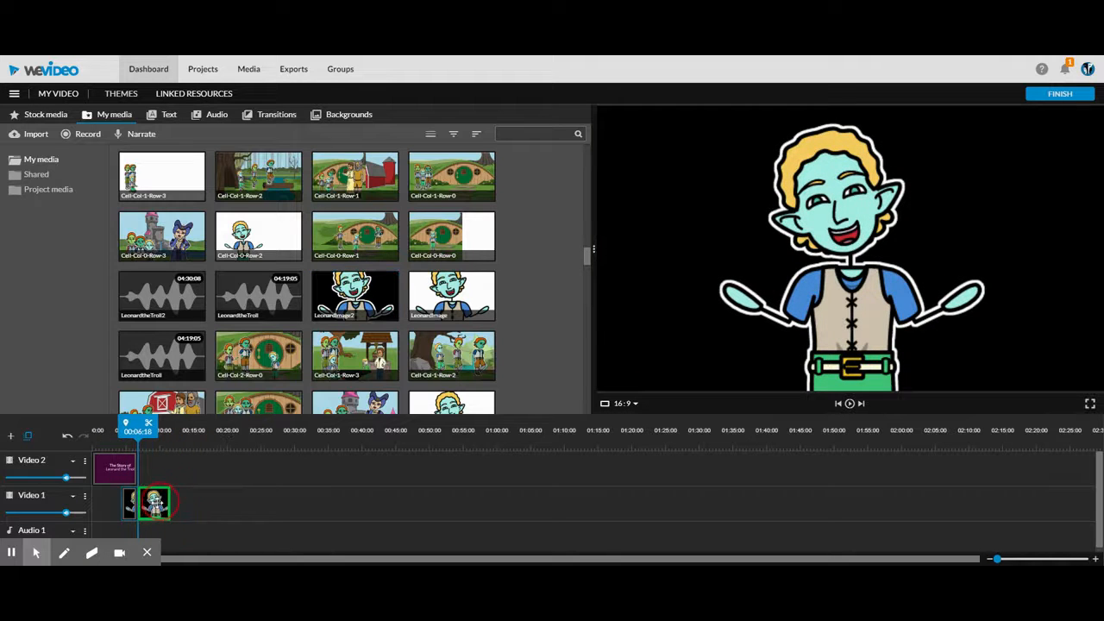
{"action": "left_click_drag", "start_coordinate": [136, 426], "coordinate": [127, 425]}
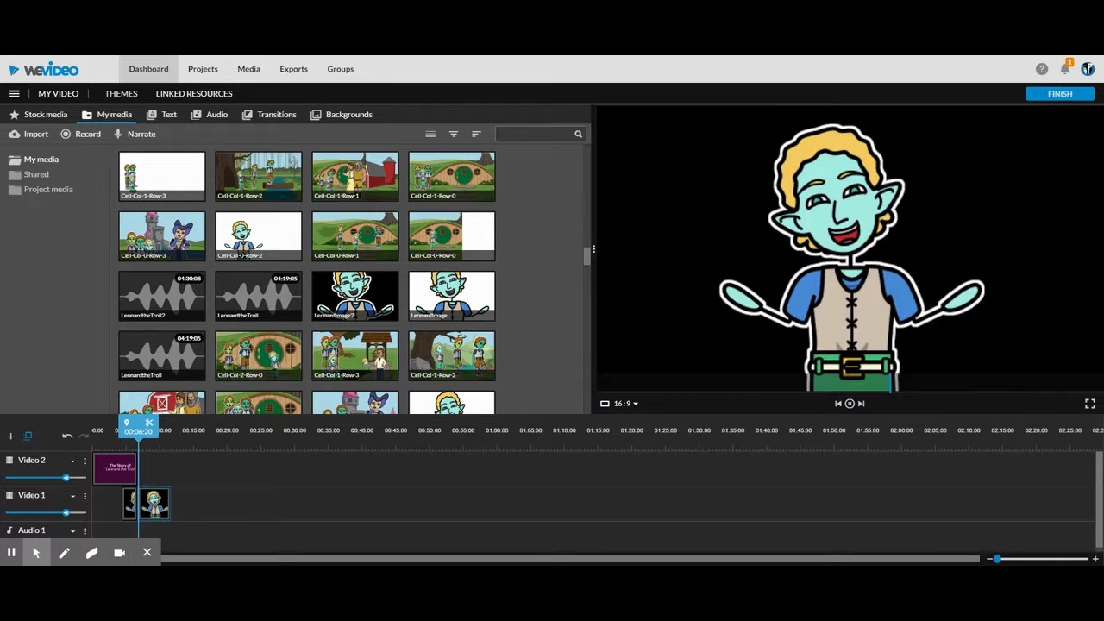
Draw an opacity fade-out on the title clip, from a point at about 5.4 seconds down to zero at the clip's end
{"action": "left_click", "coordinate": [117, 474]}
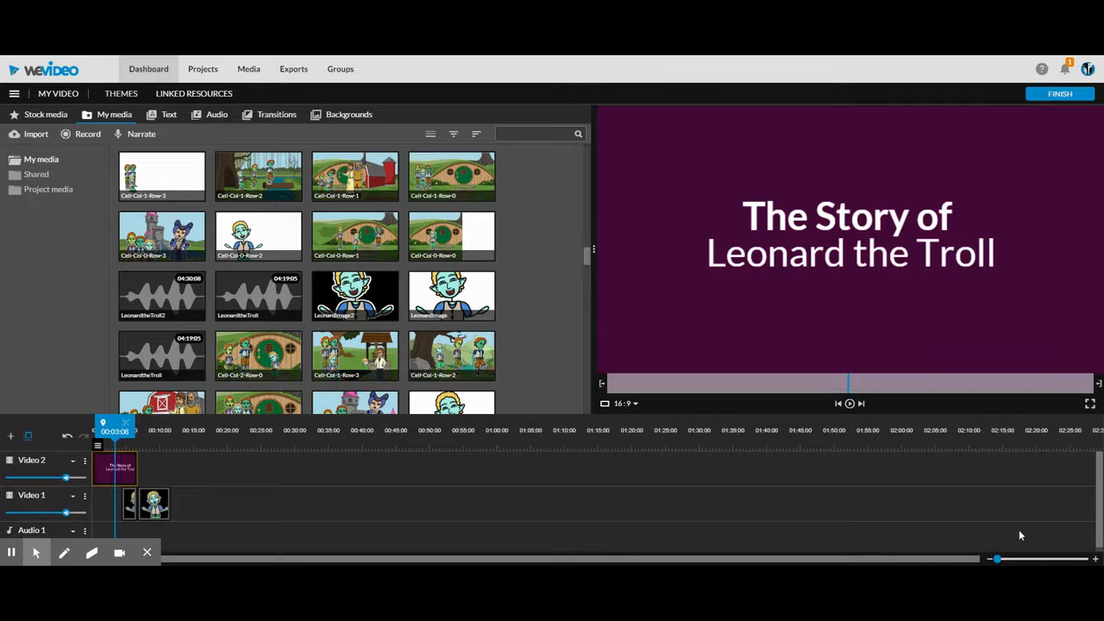
{"action": "left_click_drag", "start_coordinate": [999, 559], "coordinate": [1004, 559]}
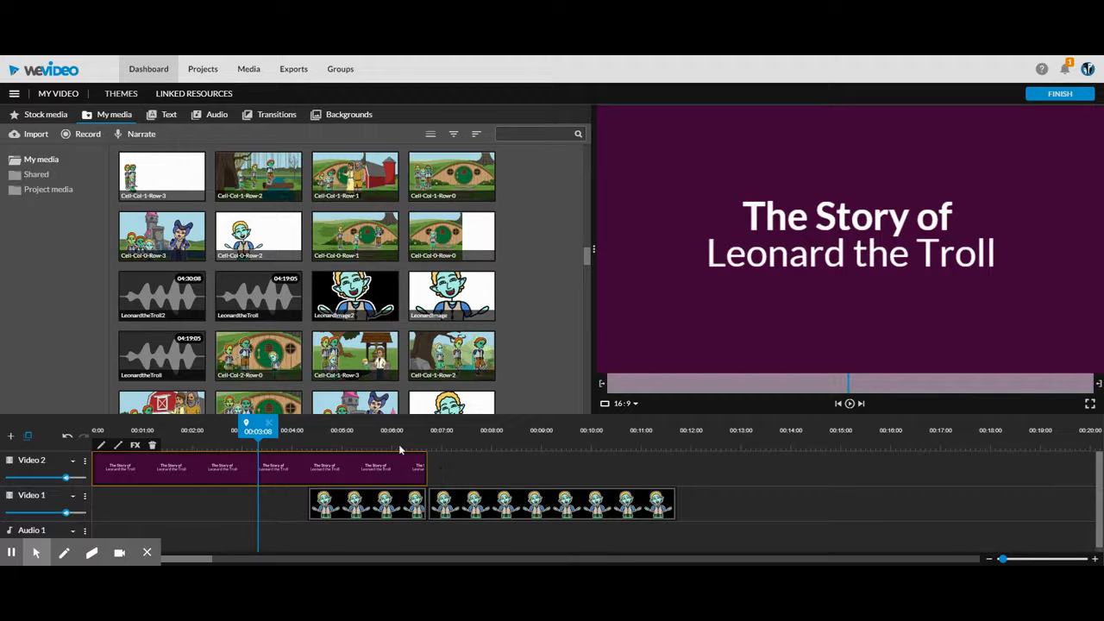
{"action": "left_click", "coordinate": [119, 447]}
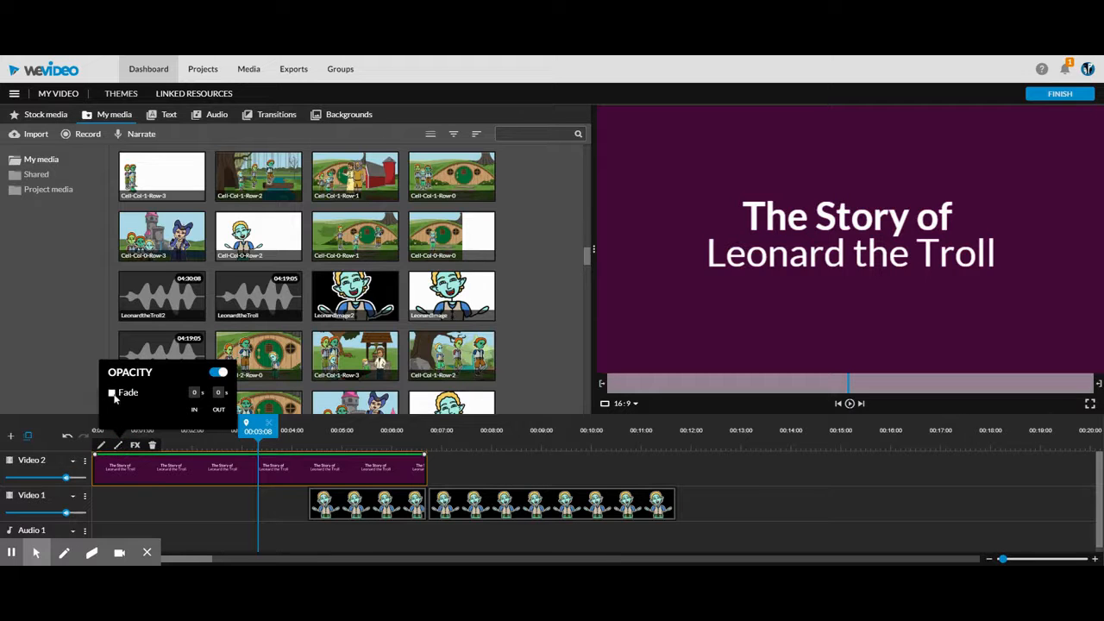
{"action": "left_click", "coordinate": [363, 455]}
{"action": "left_click_drag", "start_coordinate": [424, 454], "coordinate": [425, 490]}
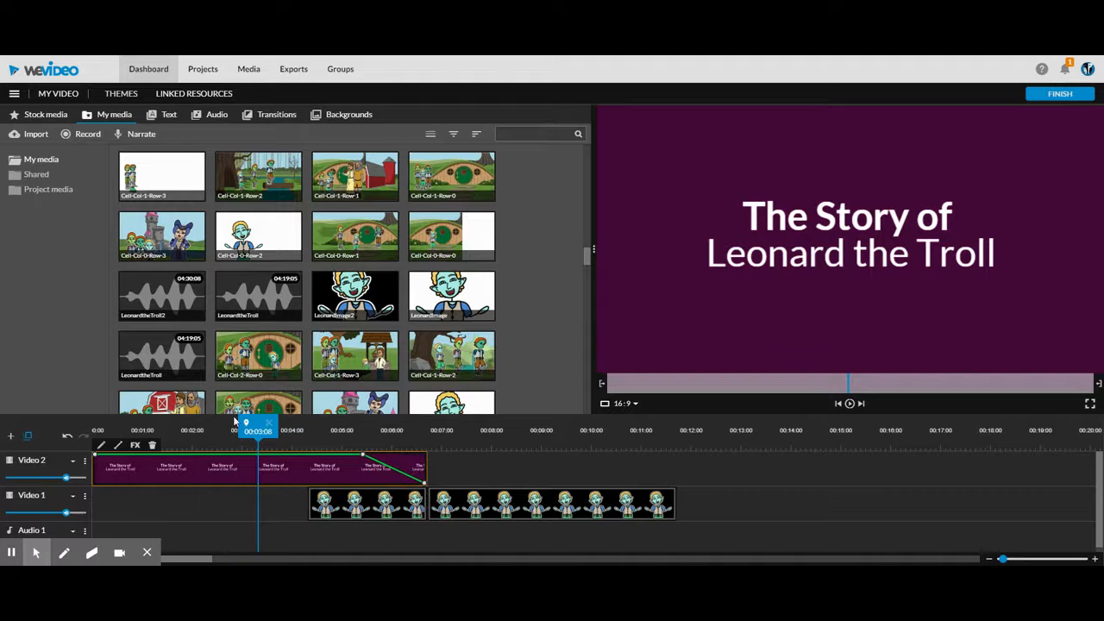
Apply the automatic opacity fade to the title clip, 1 second in and 1 second out
{"action": "left_click", "coordinate": [118, 445]}
{"action": "left_click", "coordinate": [112, 393]}
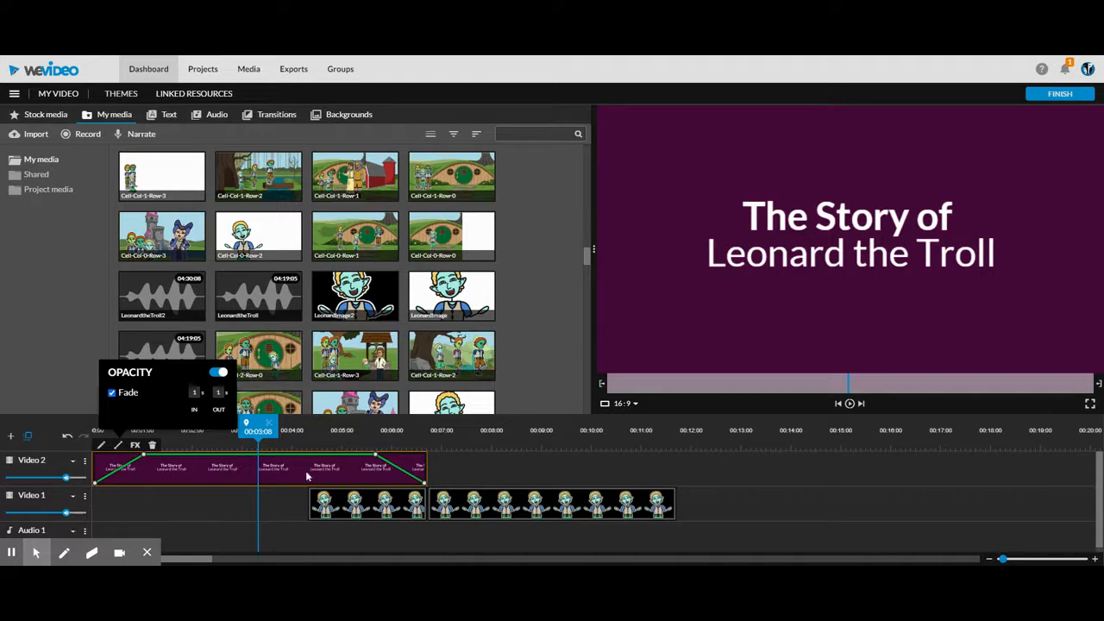
Move both LeonardImage2 clips on Video 1 back to back, starting at about 5.7 seconds, and play from the 5-second mark
{"action": "left_click_drag", "start_coordinate": [343, 509], "coordinate": [530, 510]}
{"action": "left_click", "coordinate": [423, 509]}
{"action": "left_click_drag", "start_coordinate": [427, 511], "coordinate": [487, 509]}
{"action": "left_click_drag", "start_coordinate": [564, 509], "coordinate": [550, 509]}
{"action": "left_click", "coordinate": [346, 430]}
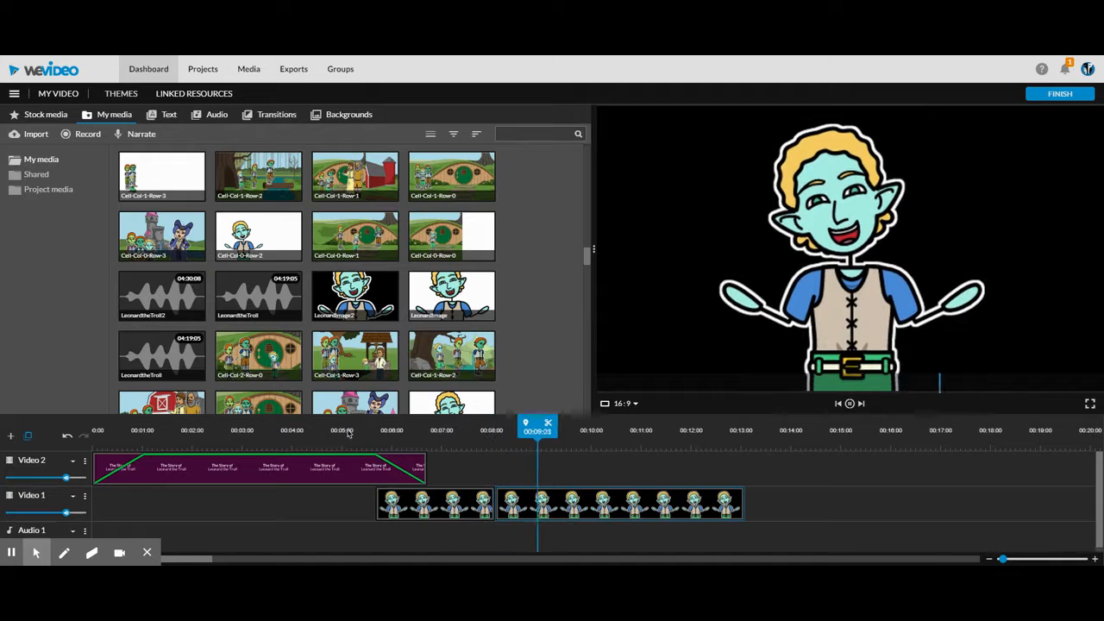
{"action": "key", "text": "space"}
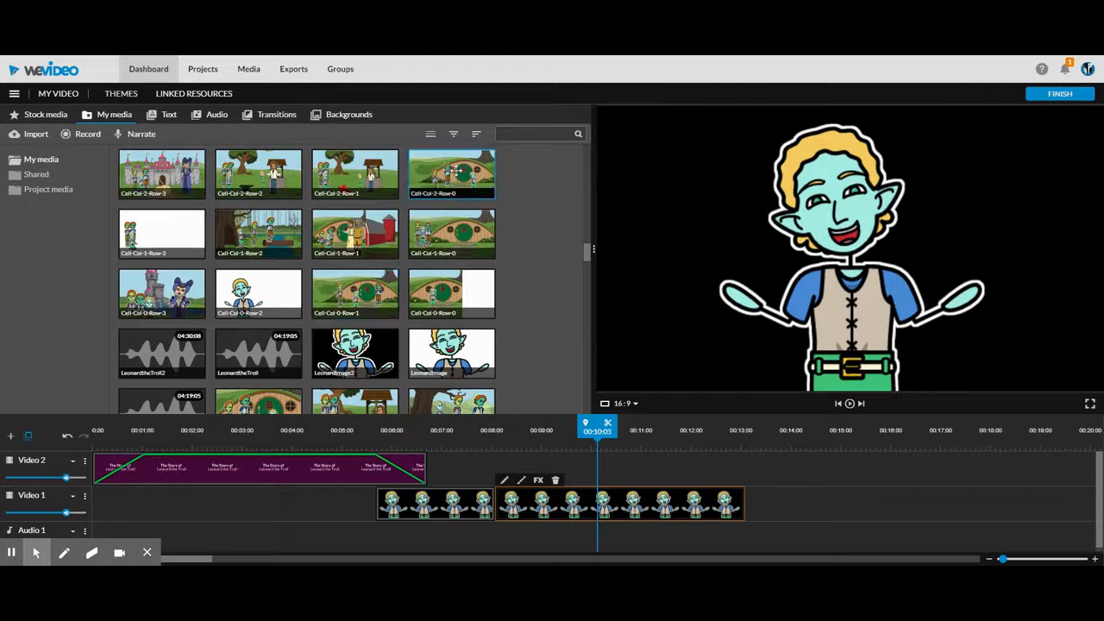
Add the Cell-Col-1-Row-0 image to Video 1 directly after the second LeonardImage2 clip and put the playhead over it
{"action": "left_click", "coordinate": [435, 236]}
{"action": "left_click_drag", "start_coordinate": [669, 355], "coordinate": [765, 501]}
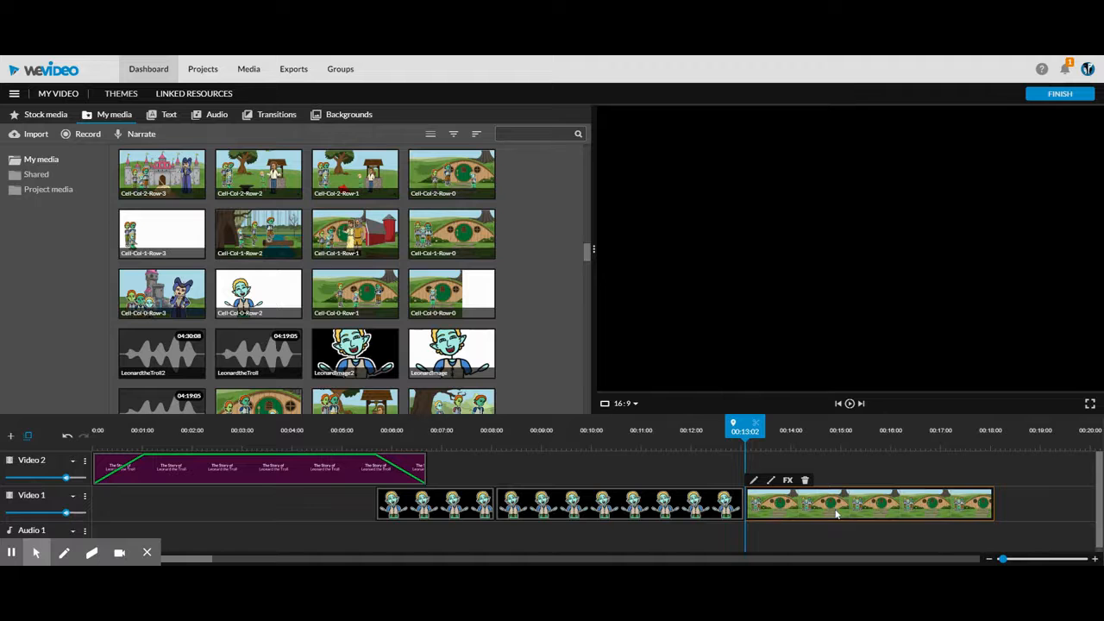
{"action": "left_click", "coordinate": [826, 433]}
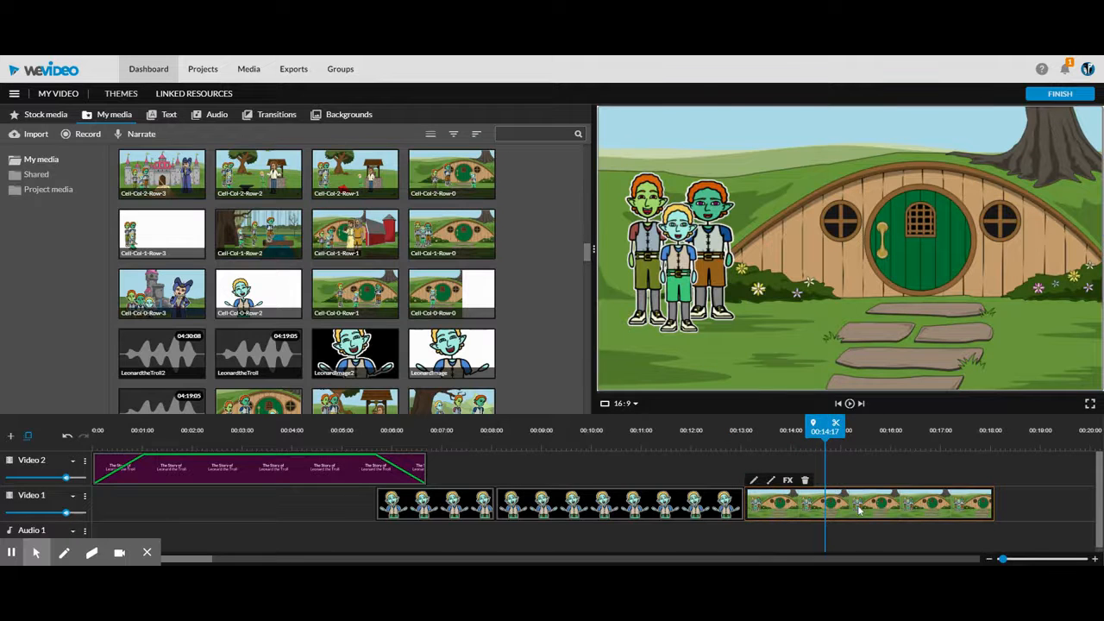
Scale the Cell-Col-1-Row-0 clip to 3.8, position it at about x -220, y -959 to frame the three trolls' faces, and save
{"action": "double_click", "coordinate": [859, 510]}
{"action": "left_click", "coordinate": [21, 116]}
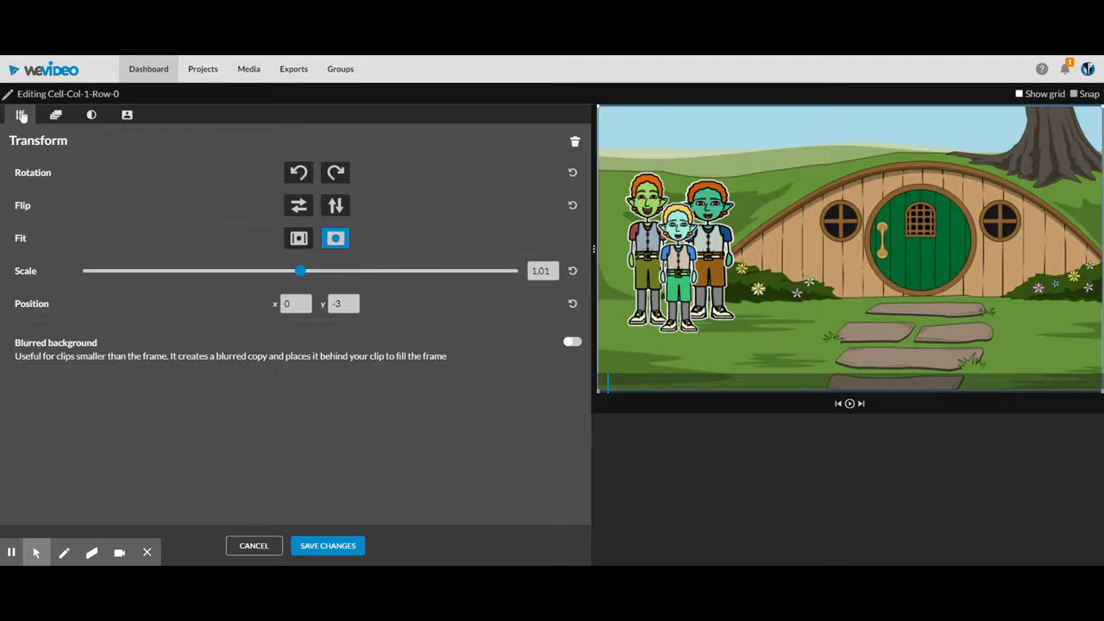
{"action": "left_click_drag", "start_coordinate": [301, 273], "coordinate": [353, 271]}
{"action": "left_click_drag", "start_coordinate": [663, 266], "coordinate": [987, 303]}
{"action": "left_click_drag", "start_coordinate": [353, 271], "coordinate": [453, 270]}
{"action": "left_click_drag", "start_coordinate": [944, 295], "coordinate": [1097, 365]}
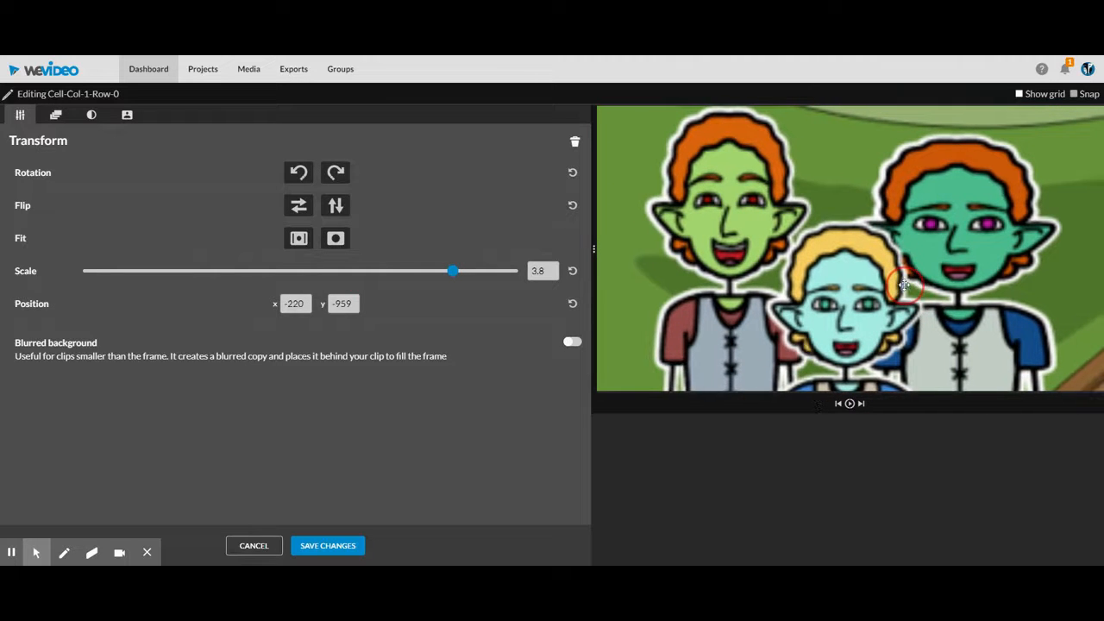
{"action": "left_click", "coordinate": [318, 550]}
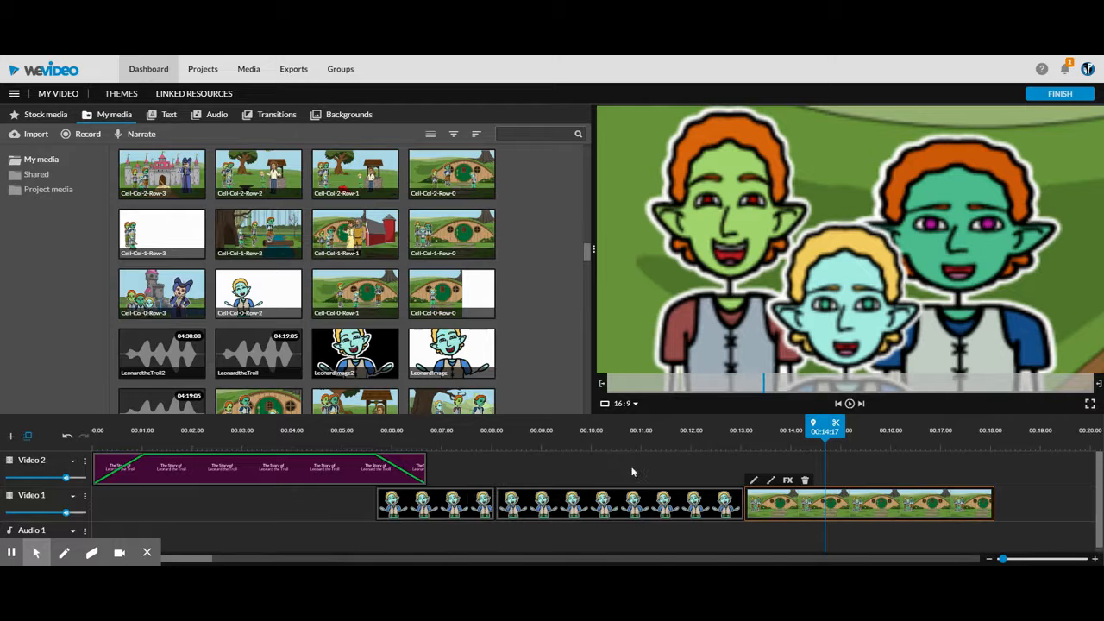
Trim the second LeonardImage2 clip to end at about 10.5 seconds and add Cell-Col-0-Row-0 to Video 2 near its end
{"action": "left_click", "coordinate": [627, 512]}
{"action": "left_click_drag", "start_coordinate": [741, 510], "coordinate": [615, 509]}
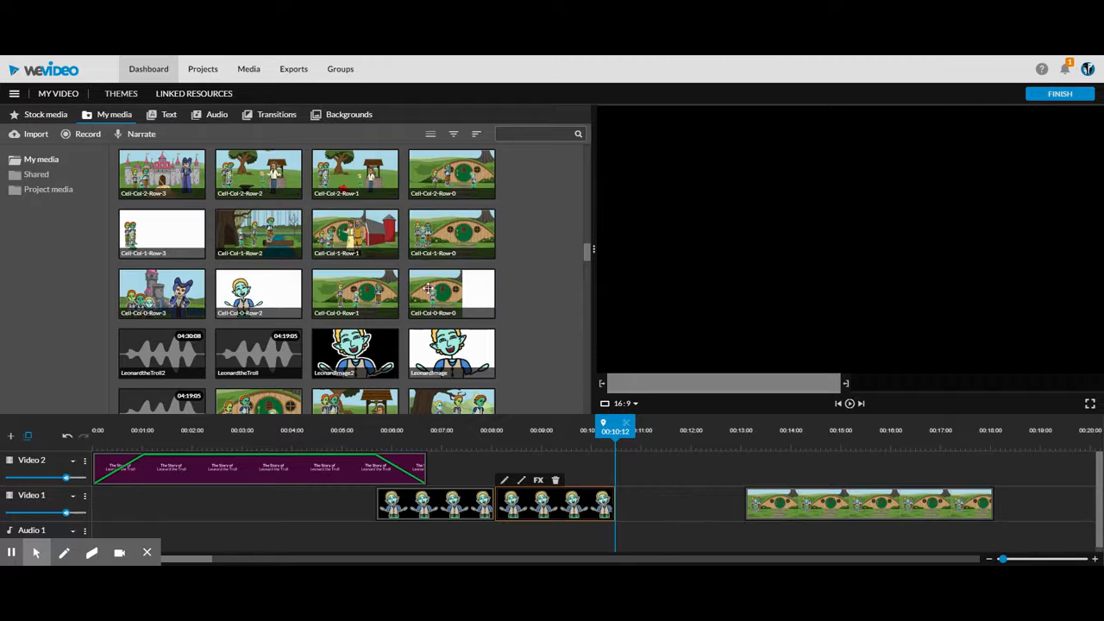
{"action": "left_click_drag", "start_coordinate": [431, 293], "coordinate": [645, 477]}
Enlarge the Cell-Col-0-Row-0 clip, reposition it to centre the troll in front of the house, and save
{"action": "double_click", "coordinate": [645, 477]}
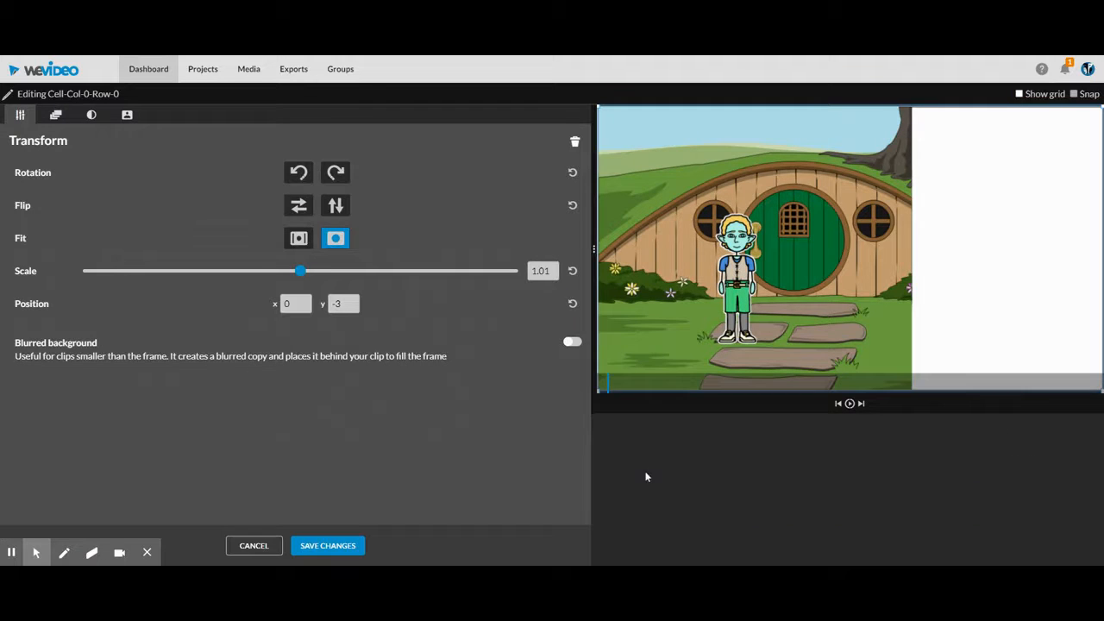
{"action": "left_click_drag", "start_coordinate": [300, 272], "coordinate": [348, 271]}
{"action": "left_click_drag", "start_coordinate": [638, 285], "coordinate": [831, 278]}
{"action": "left_click", "coordinate": [338, 546]}
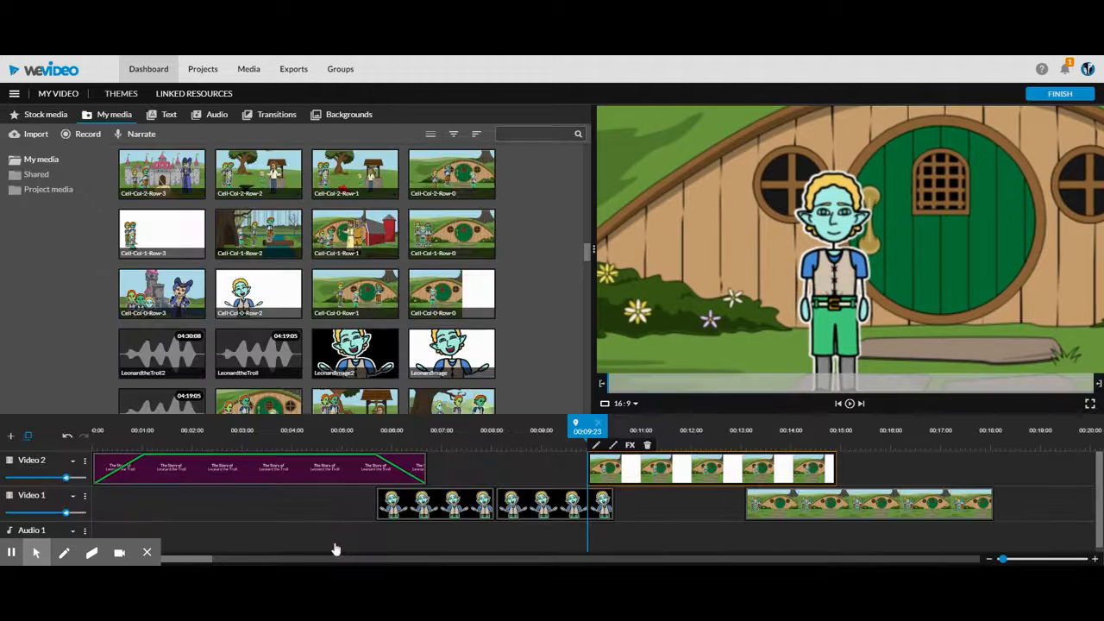
Shorten both LeonardImage2 clips to sit back to back, and move the Cell-Col-0-Row-0 clip to start right after them at about 8 seconds
{"action": "left_click", "coordinate": [521, 509]}
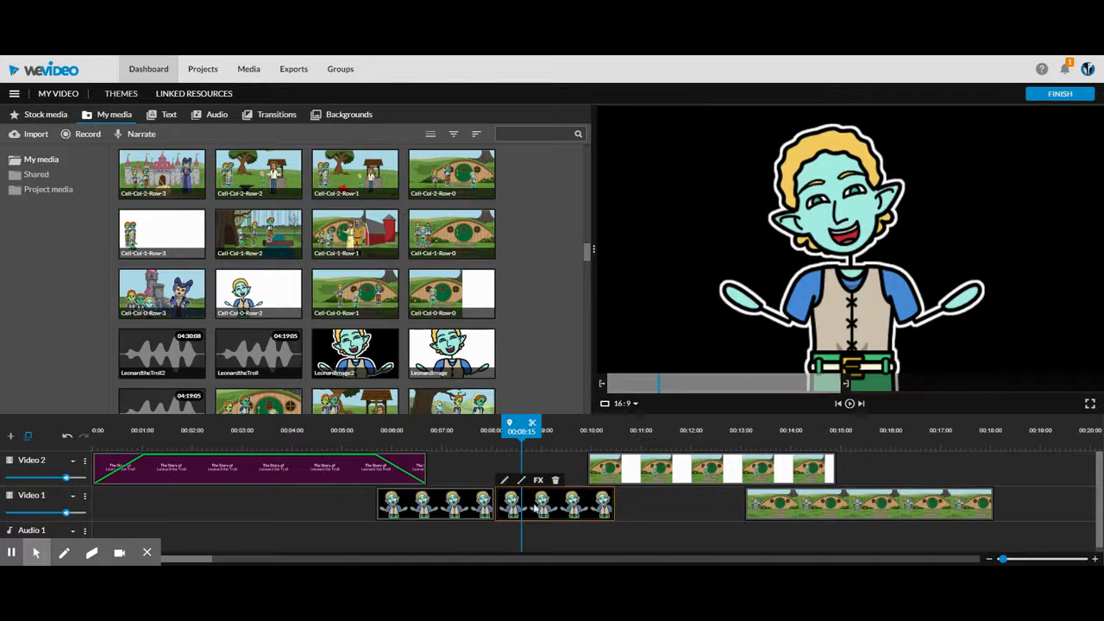
{"action": "left_click", "coordinate": [447, 516]}
{"action": "left_click_drag", "start_coordinate": [494, 515], "coordinate": [434, 516]}
{"action": "left_click_drag", "start_coordinate": [529, 517], "coordinate": [496, 507]}
{"action": "left_click_drag", "start_coordinate": [650, 470], "coordinate": [558, 471]}
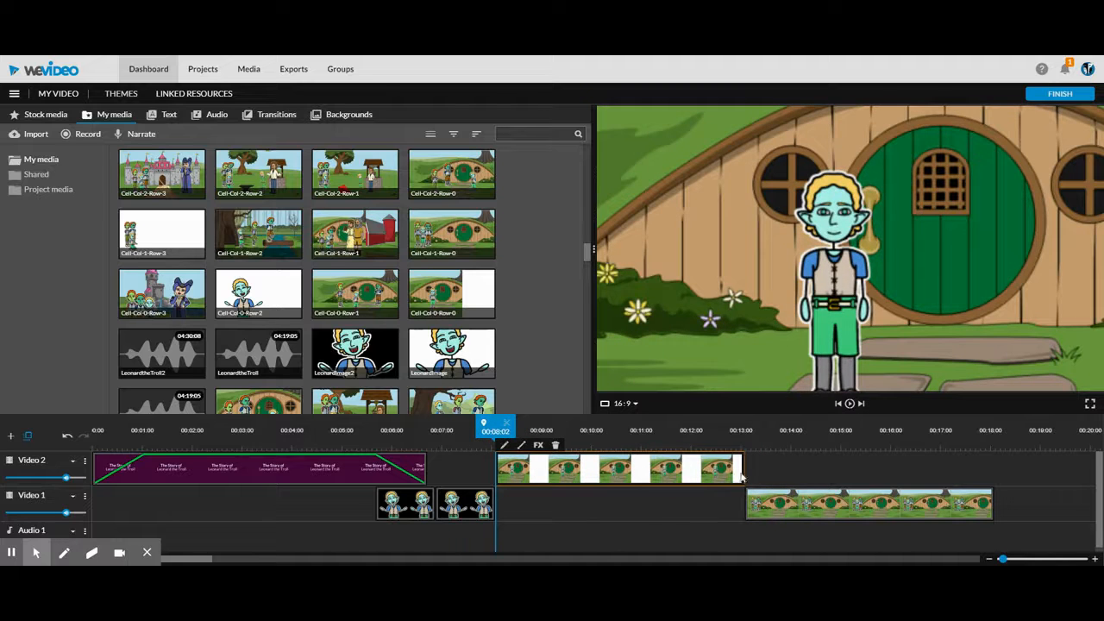
Trim the Cell-Col-0-Row-0 clip, split it at about 9.3 seconds and delete the part after the split
{"action": "left_click_drag", "start_coordinate": [742, 476], "coordinate": [654, 475]}
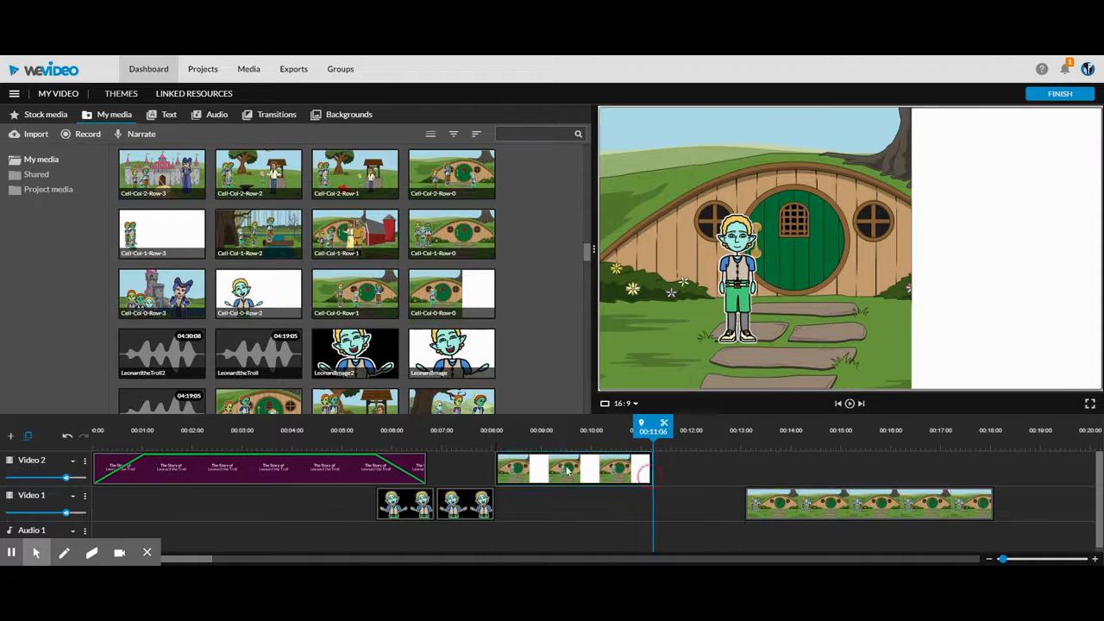
{"action": "left_click", "coordinate": [560, 430]}
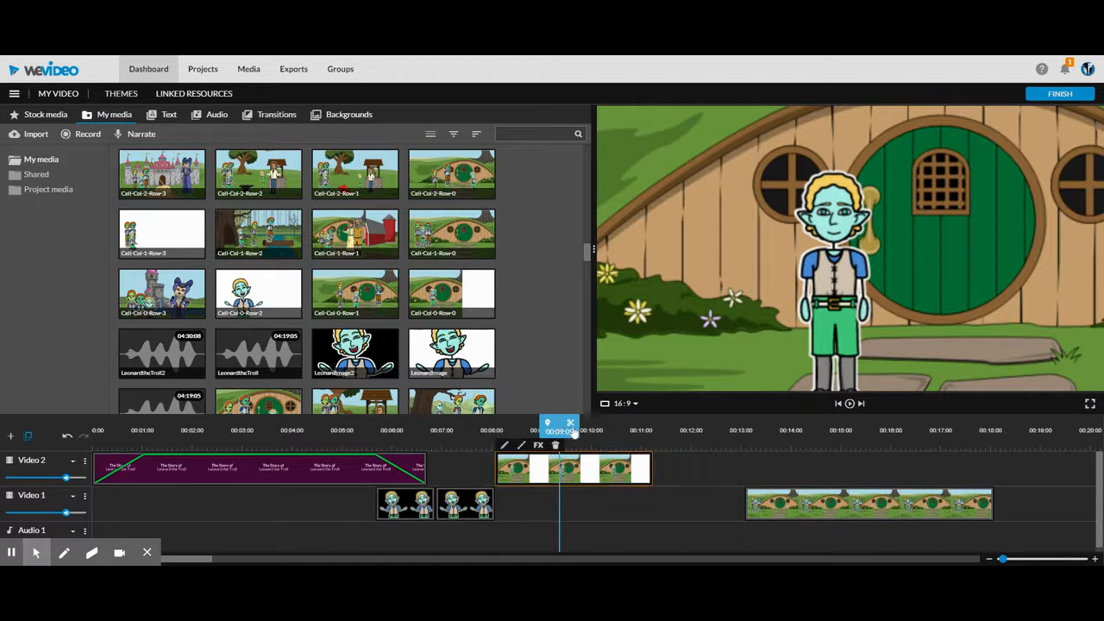
{"action": "left_click", "coordinate": [570, 425]}
{"action": "left_click", "coordinate": [594, 483]}
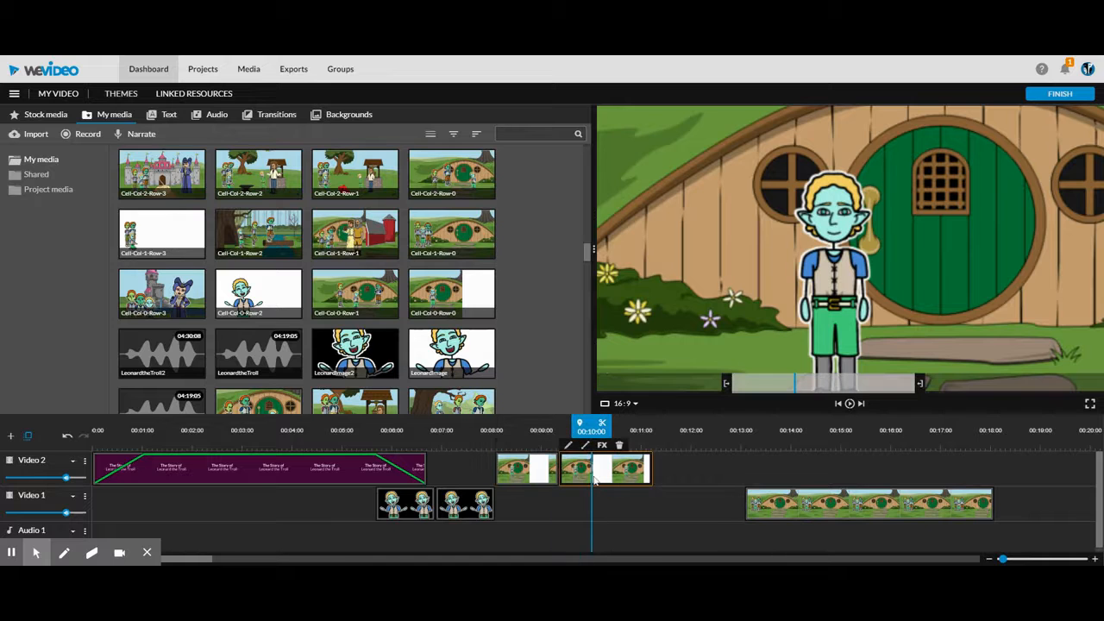
{"action": "key", "text": "Delete"}
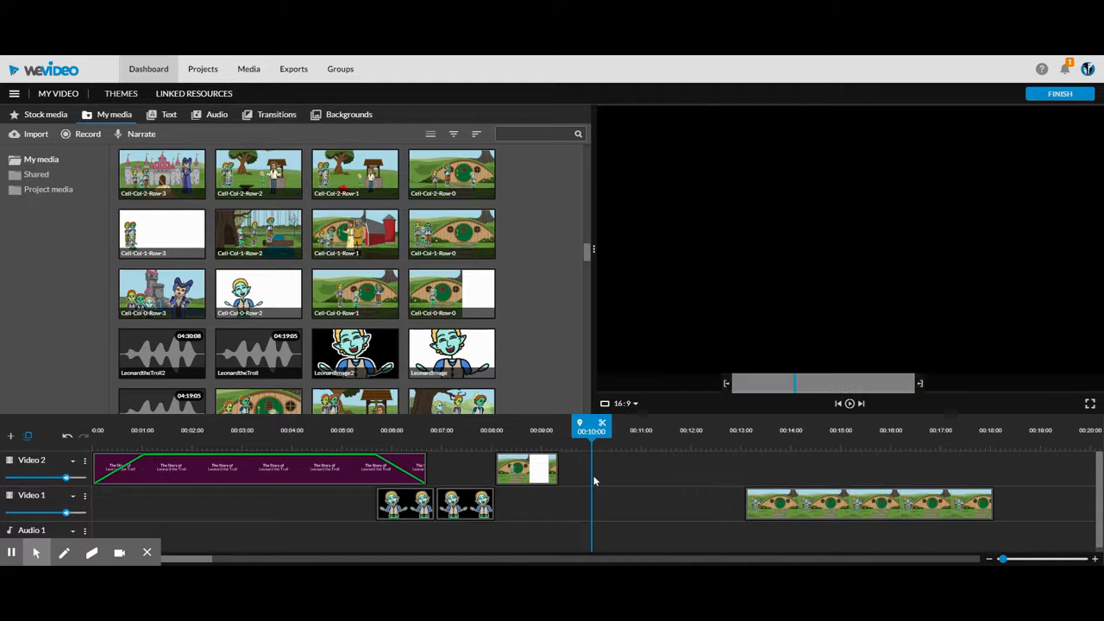
Extend the Cell-Col-0-Row-0 clip slightly to about 9.4 seconds and move the Cell-Col-1-Row-0 clip to start where it ends
{"action": "left_click", "coordinate": [529, 471]}
{"action": "left_click", "coordinate": [557, 469]}
{"action": "mouse_move", "coordinate": [558, 469]}
{"action": "left_mouse_down"}
{"action": "mouse_move", "coordinate": [752, 470]}
{"action": "mouse_move", "coordinate": [563, 471]}
{"action": "left_mouse_up"}
{"action": "left_click_drag", "start_coordinate": [768, 506], "coordinate": [586, 503]}
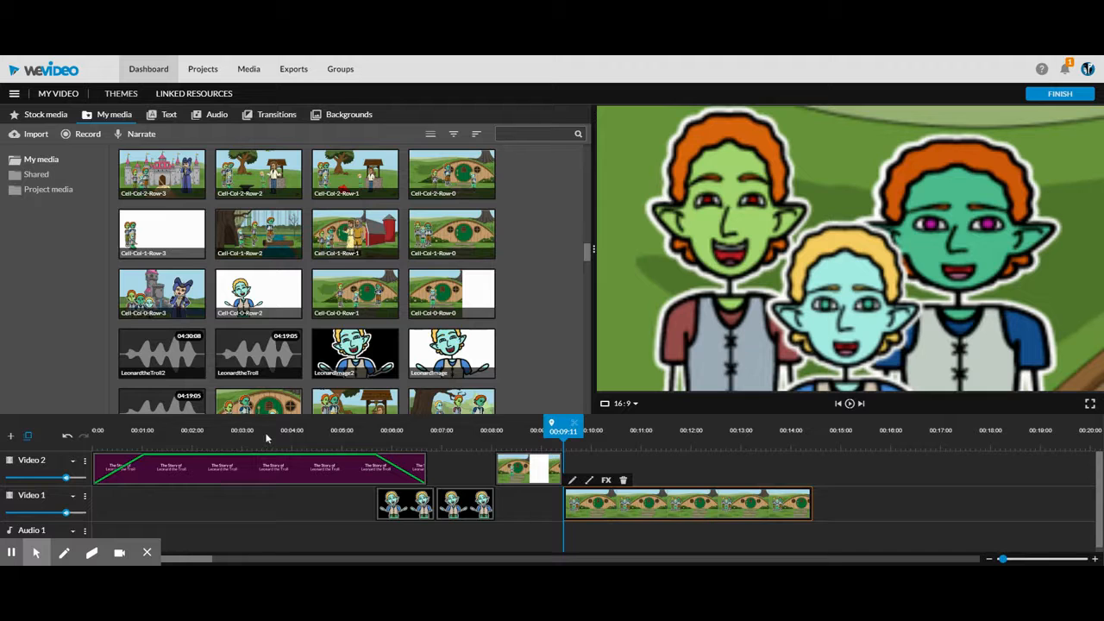
Shorten the title clip to about 4.2 seconds and shift all image clips earlier so the first LeonardImage2 starts at about 3.4 seconds
{"action": "left_click", "coordinate": [287, 466]}
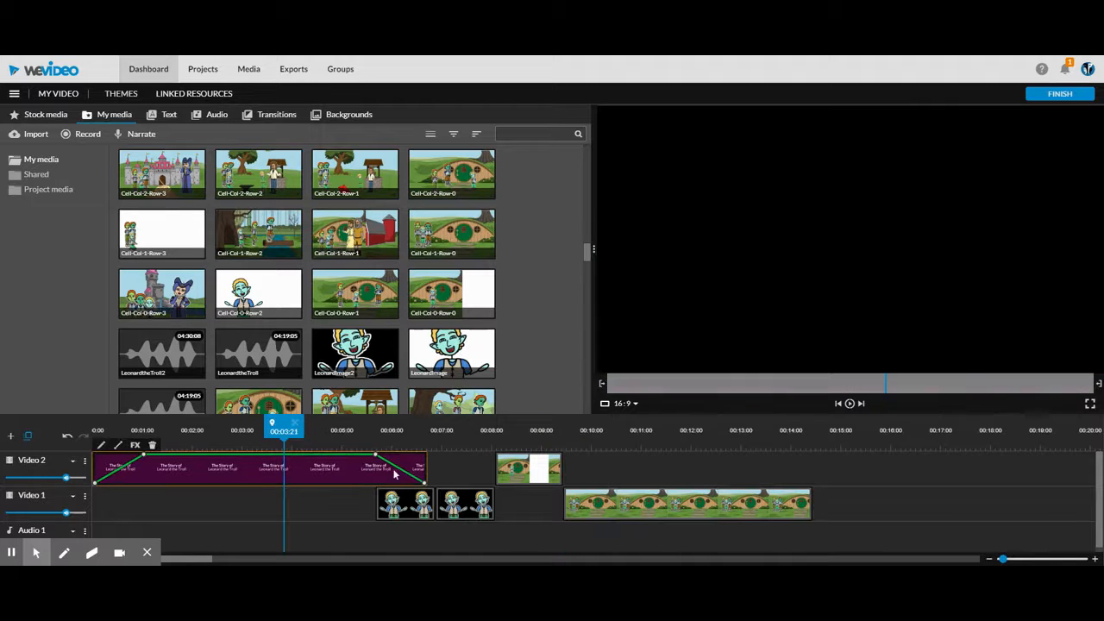
{"action": "left_click_drag", "start_coordinate": [424, 468], "coordinate": [528, 510]}
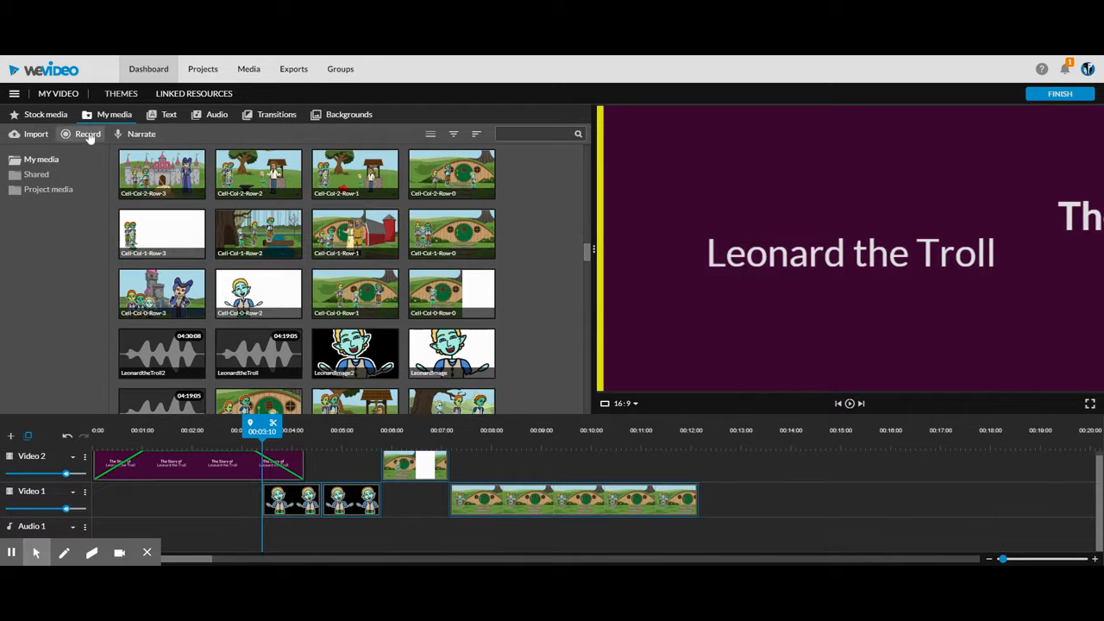
Record a voice narration of about 10 seconds over the video and save it
{"action": "left_click", "coordinate": [135, 135]}
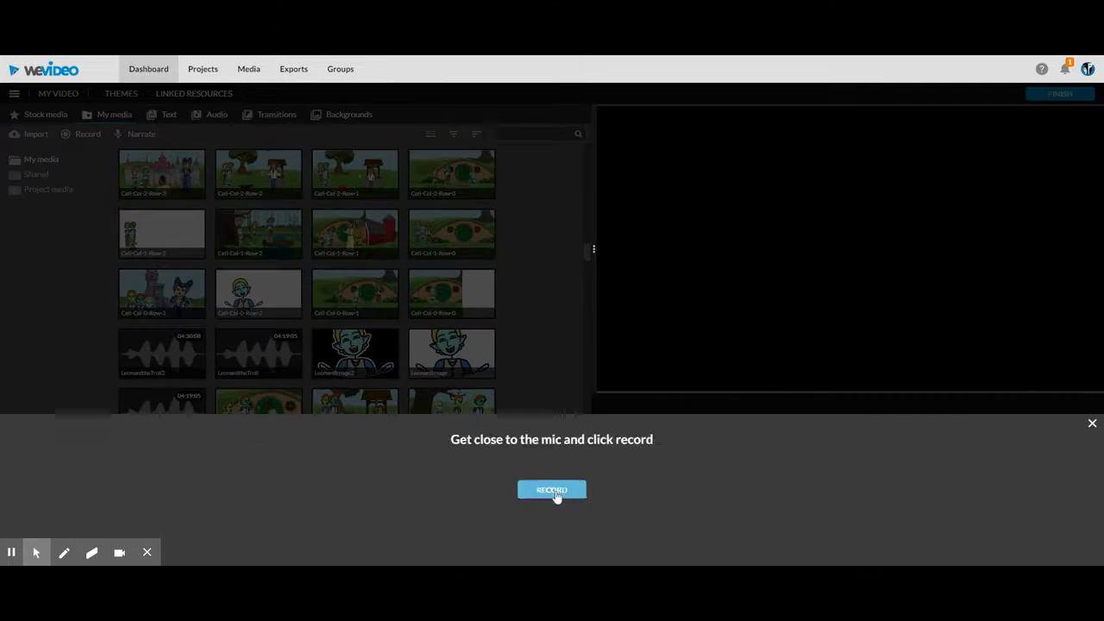
{"action": "left_click", "coordinate": [543, 531]}
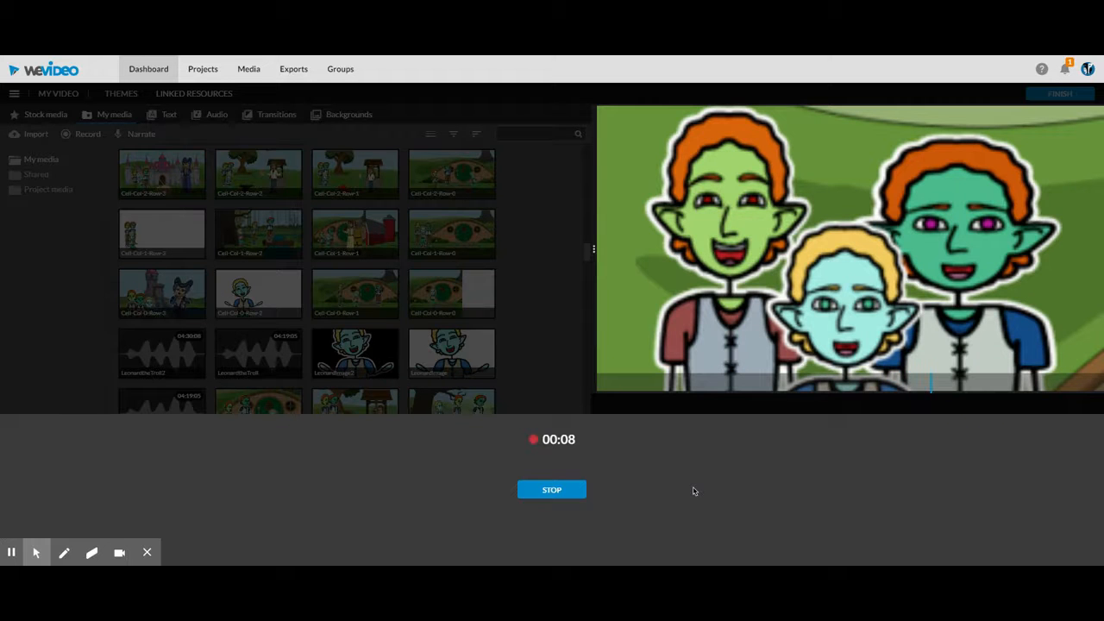
{"action": "left_click", "coordinate": [565, 494]}
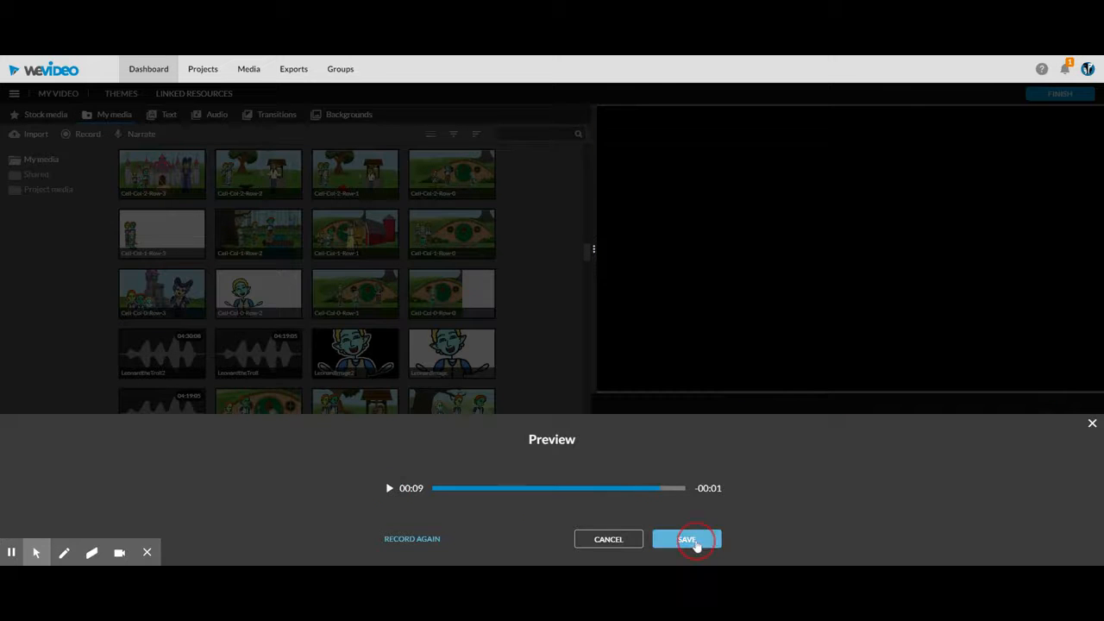
{"action": "left_click", "coordinate": [697, 545]}
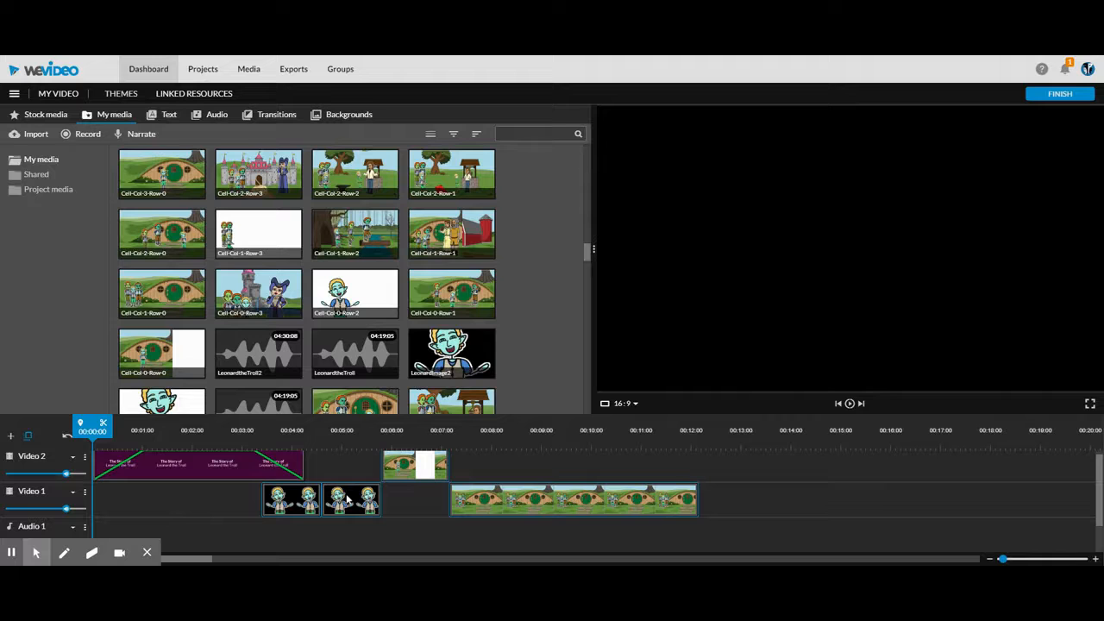
Add a Video 3 track, move the second LeonardImage2 clip onto it, and shift the two house clips earlier to overlap its end
{"action": "left_click", "coordinate": [348, 500]}
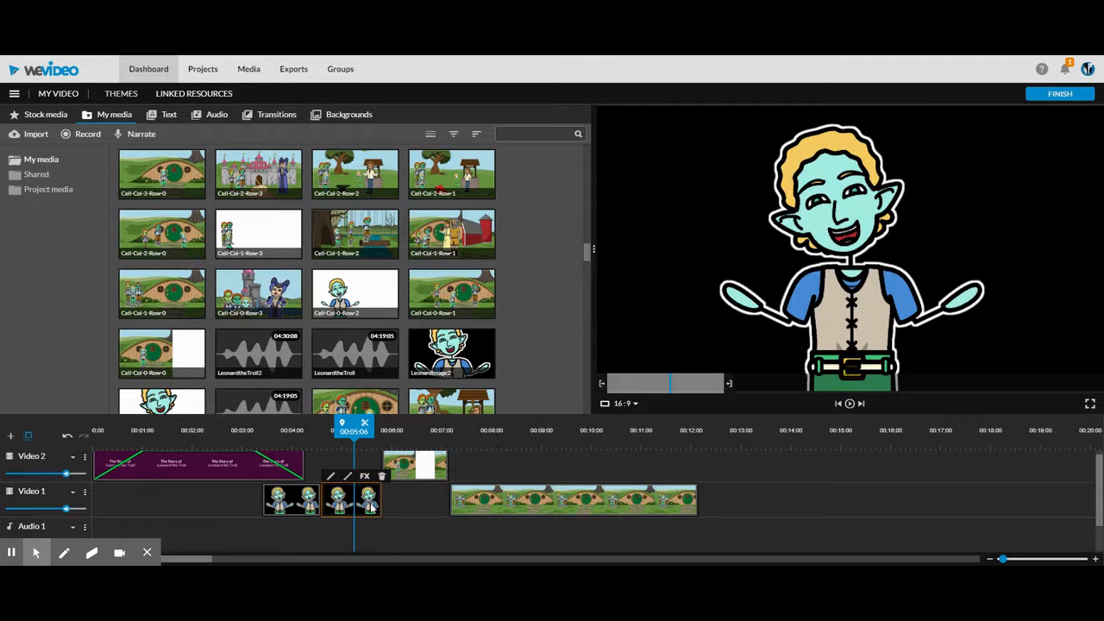
{"action": "left_click", "coordinate": [12, 439]}
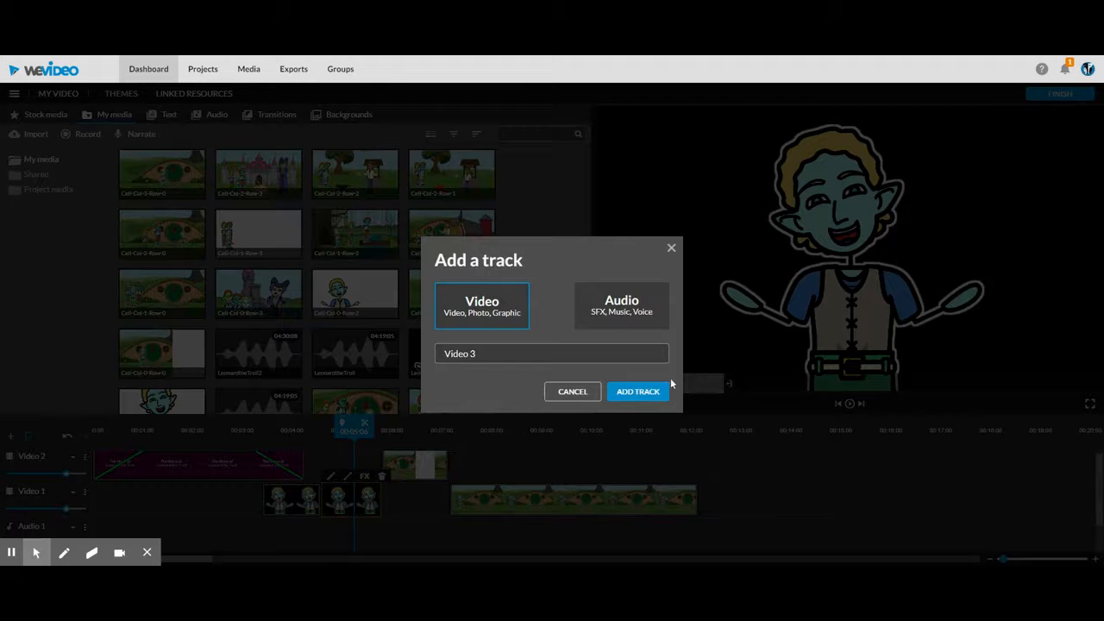
{"action": "left_click", "coordinate": [637, 391]}
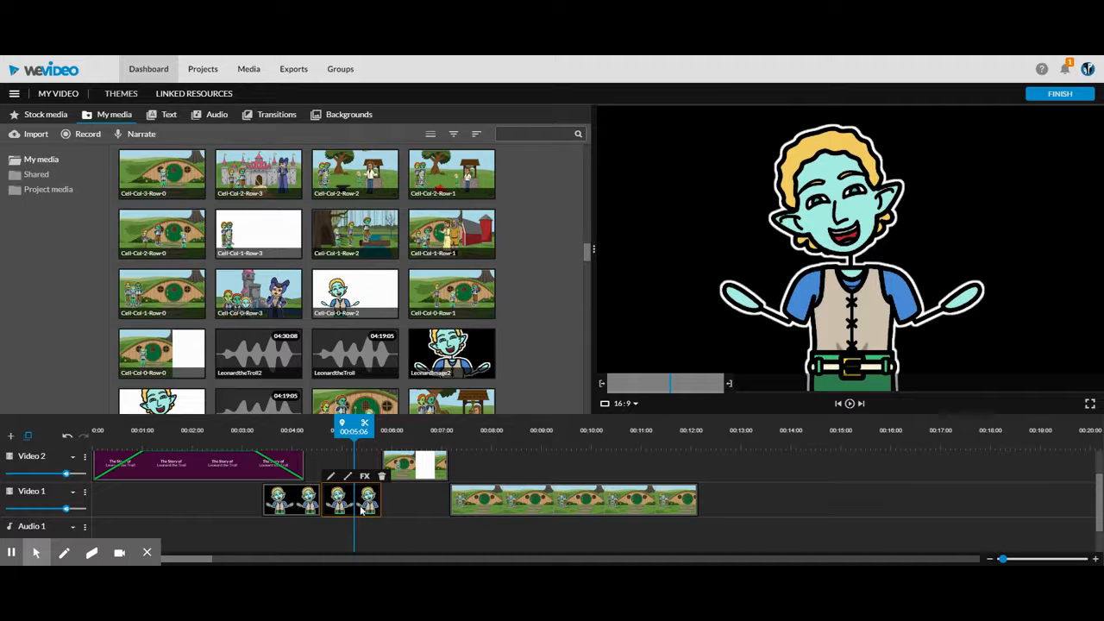
{"action": "left_click_drag", "start_coordinate": [362, 534], "coordinate": [480, 534]}
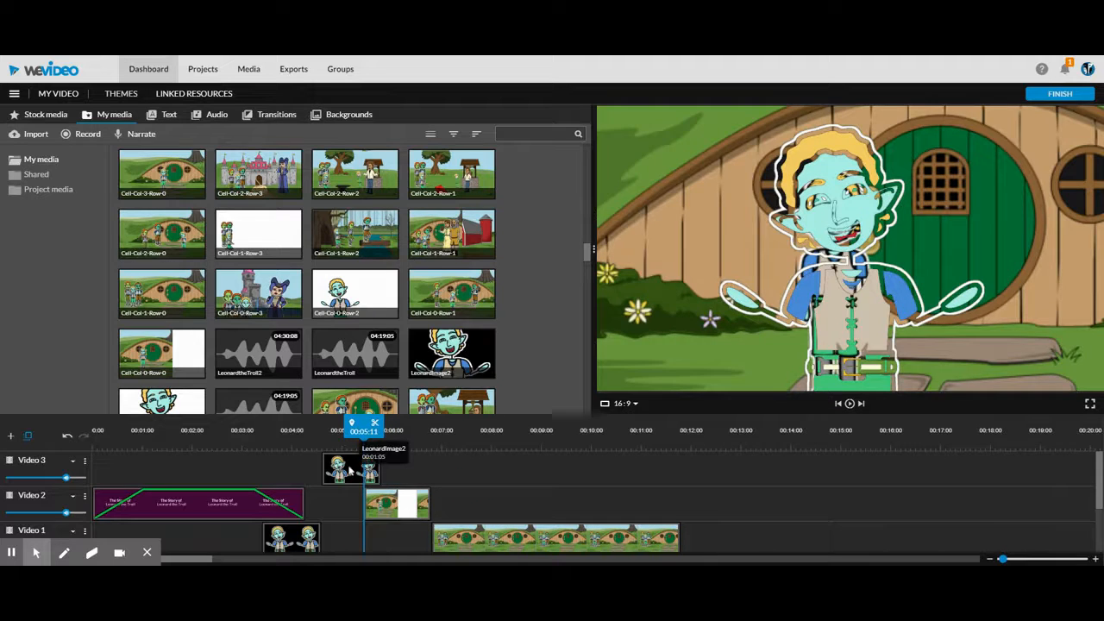
Set the Video 3 LeonardImage2 animation to end at scale 0.53, position x 624, y 208, over the standing troll, and save
{"action": "left_click", "coordinate": [349, 469]}
{"action": "double_click", "coordinate": [349, 468]}
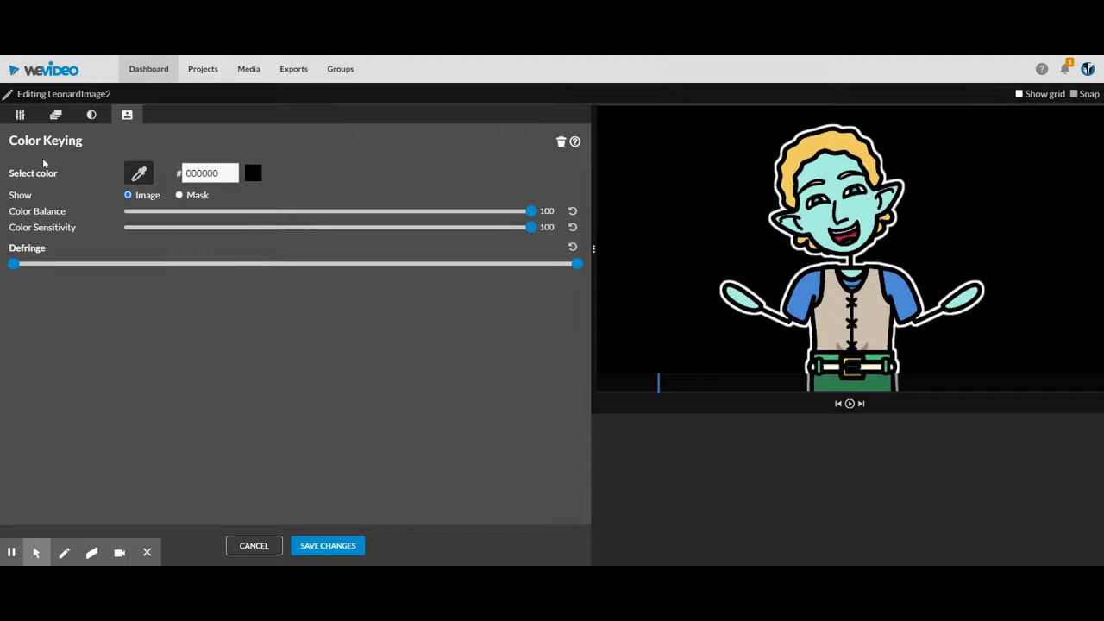
{"action": "left_click", "coordinate": [56, 117]}
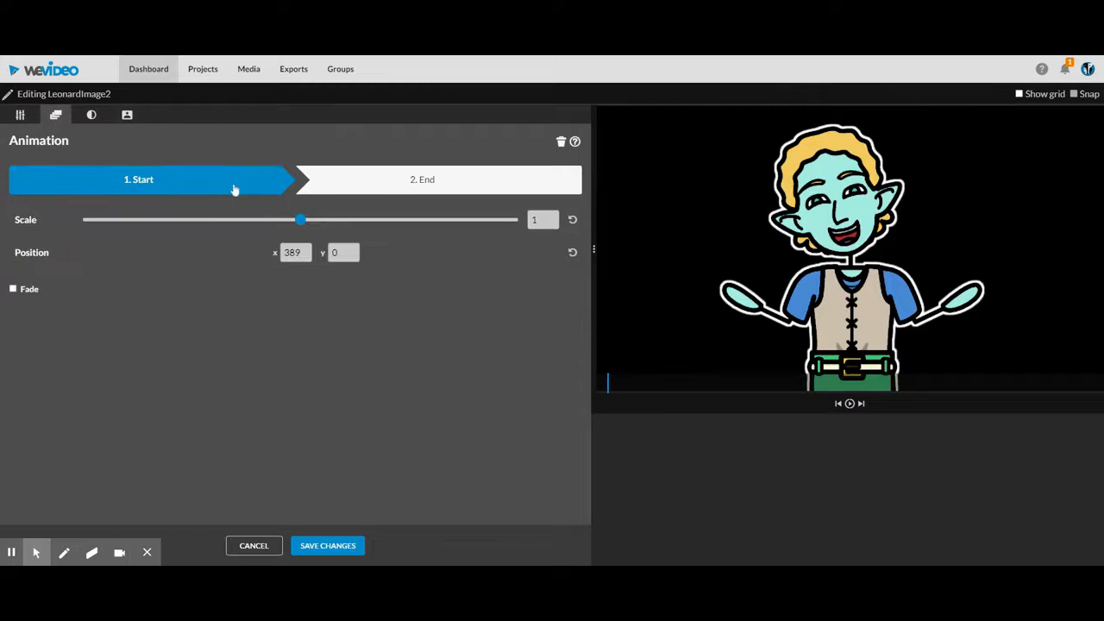
{"action": "left_click", "coordinate": [861, 404]}
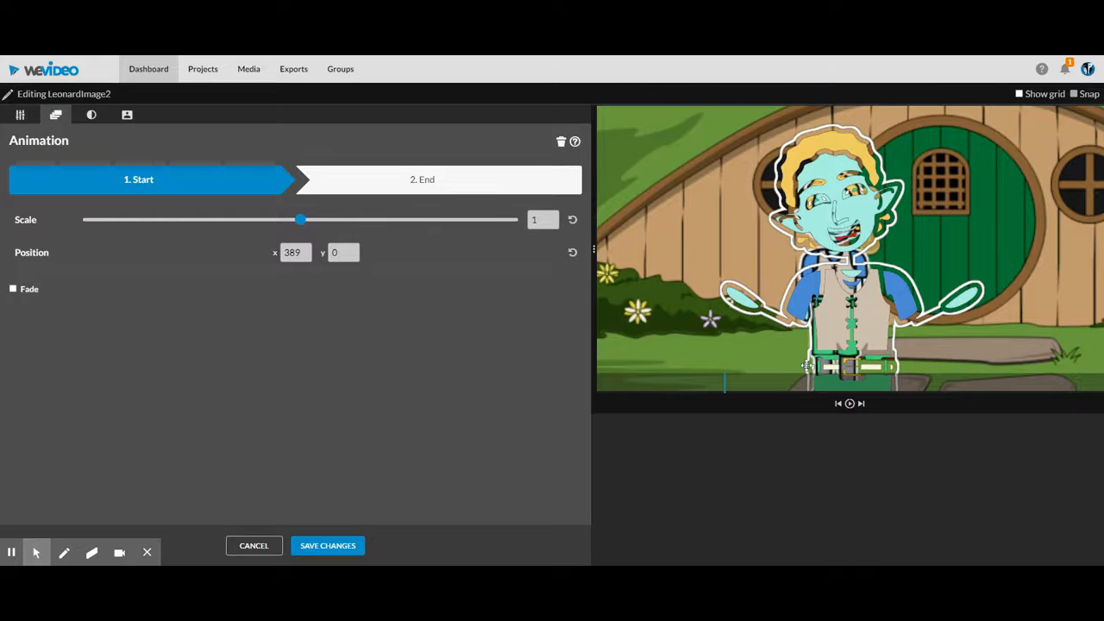
{"action": "left_click", "coordinate": [474, 176]}
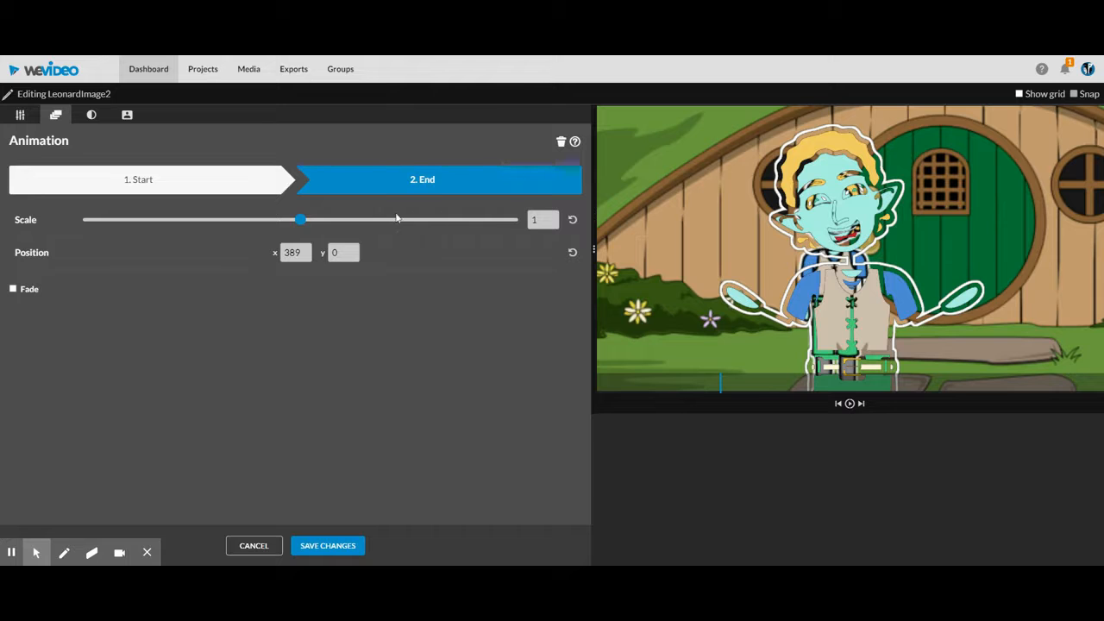
{"action": "left_click_drag", "start_coordinate": [300, 220], "coordinate": [200, 229]}
{"action": "left_click_drag", "start_coordinate": [858, 288], "coordinate": [849, 277]}
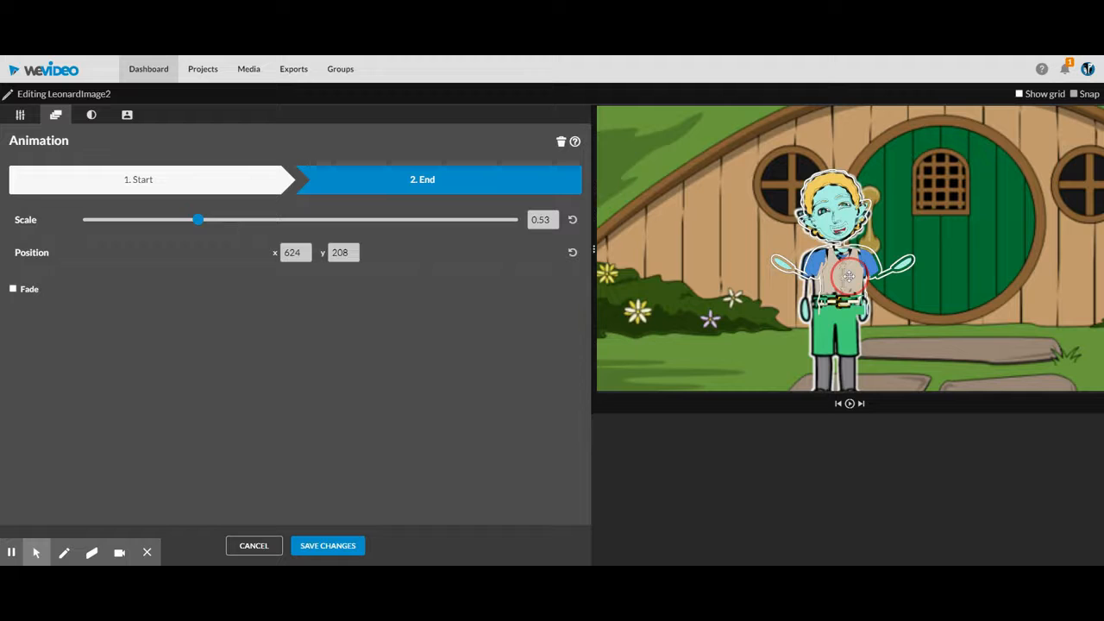
{"action": "left_click", "coordinate": [314, 549]}
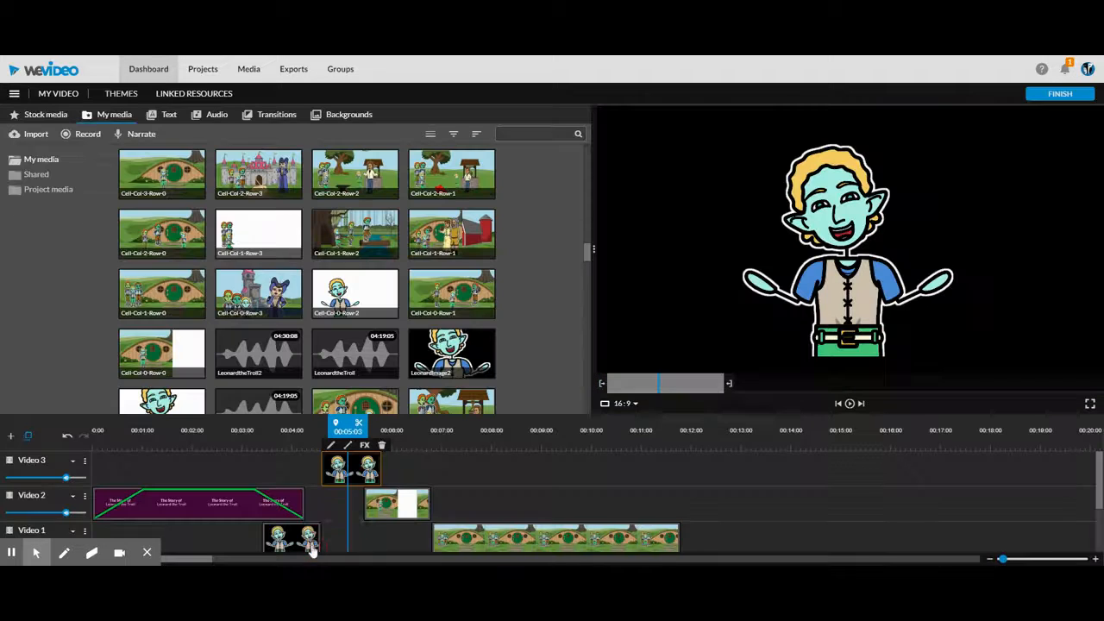
Extend the Video 3 LeonardImage2 clip to about 7.6 seconds and give it a 1-second opacity fade-out
{"action": "left_click", "coordinate": [348, 447]}
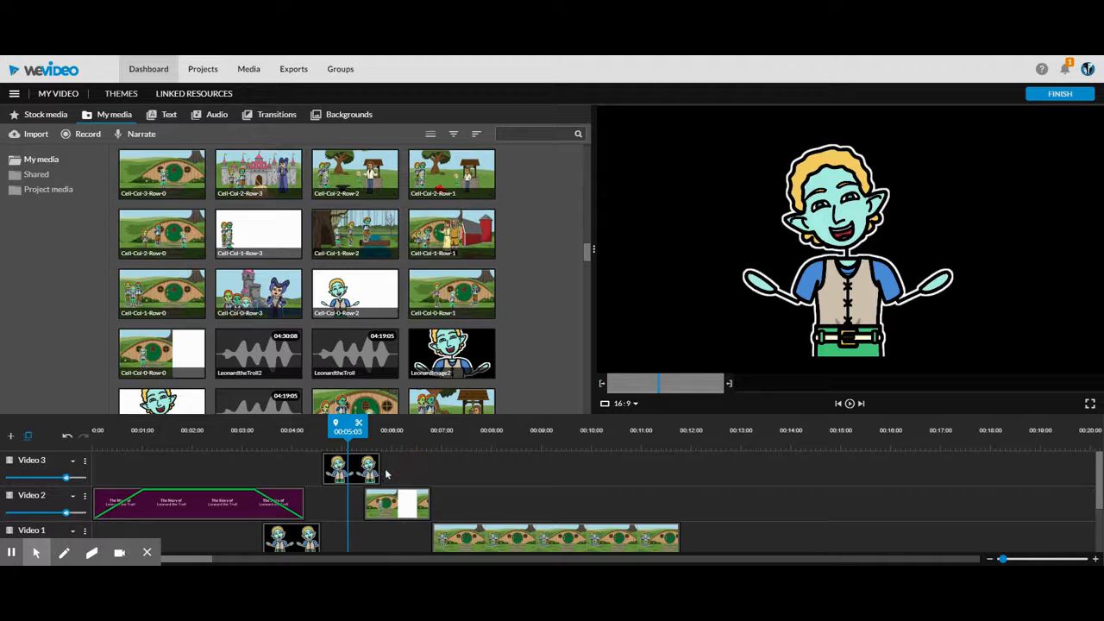
{"action": "mouse_move", "coordinate": [348, 447]}
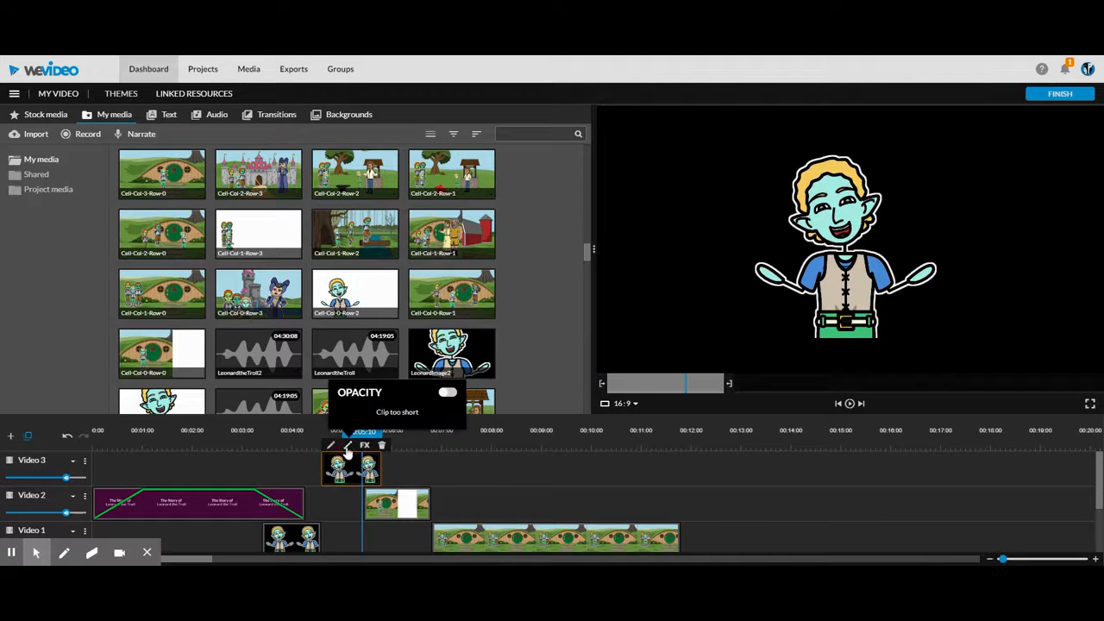
{"action": "left_click_drag", "start_coordinate": [379, 470], "coordinate": [473, 470]}
{"action": "mouse_move", "coordinate": [348, 451]}
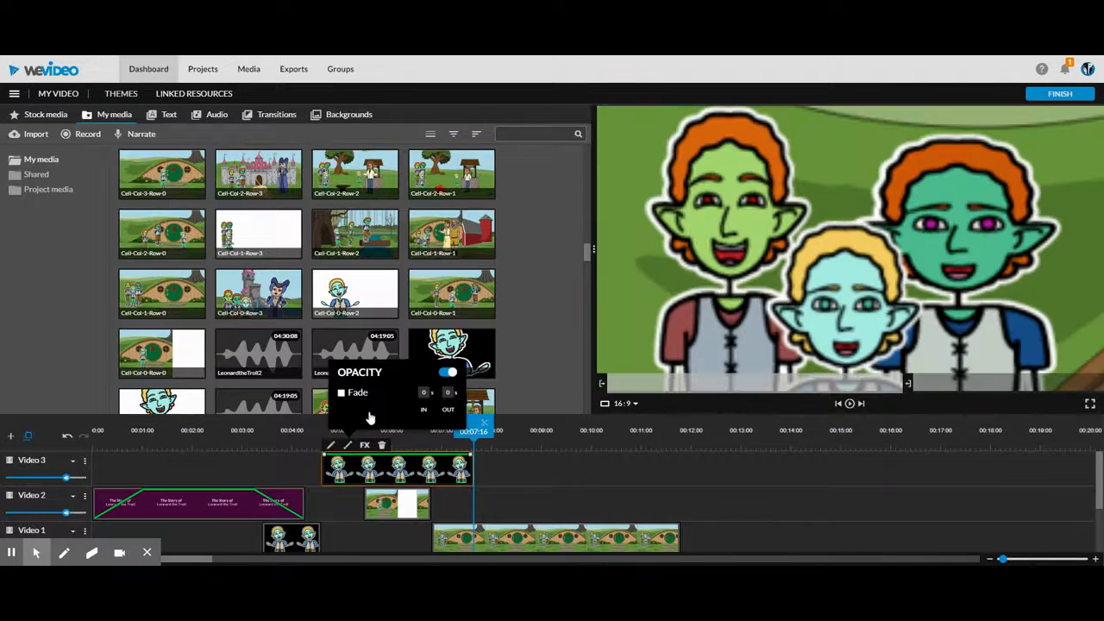
{"action": "left_click", "coordinate": [448, 393]}
{"action": "type", "text": "1"}
Trim the Video 3 LeonardImage2 clip back to about 5.7 seconds and make its fade-out begin at about 5.3 seconds
{"action": "left_click", "coordinate": [465, 470]}
{"action": "left_click_drag", "start_coordinate": [465, 470], "coordinate": [376, 469]}
{"action": "left_click_drag", "start_coordinate": [308, 430], "coordinate": [387, 427]}
{"action": "left_click", "coordinate": [344, 459]}
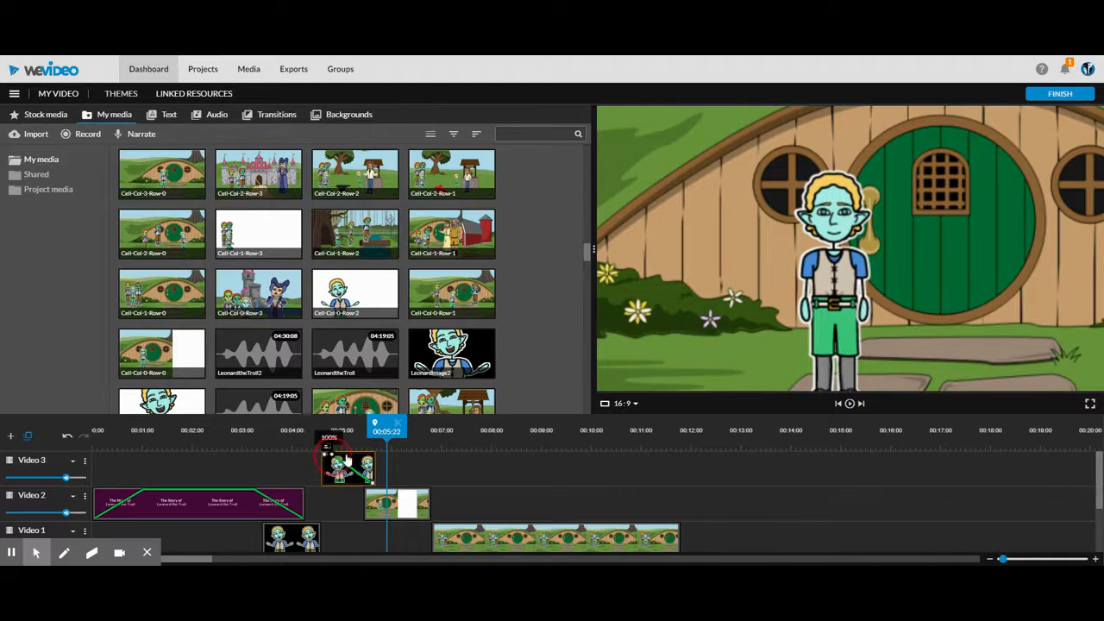
Play the timeline from about 4.2 to 9 seconds to check the character transition
{"action": "left_click", "coordinate": [300, 431]}
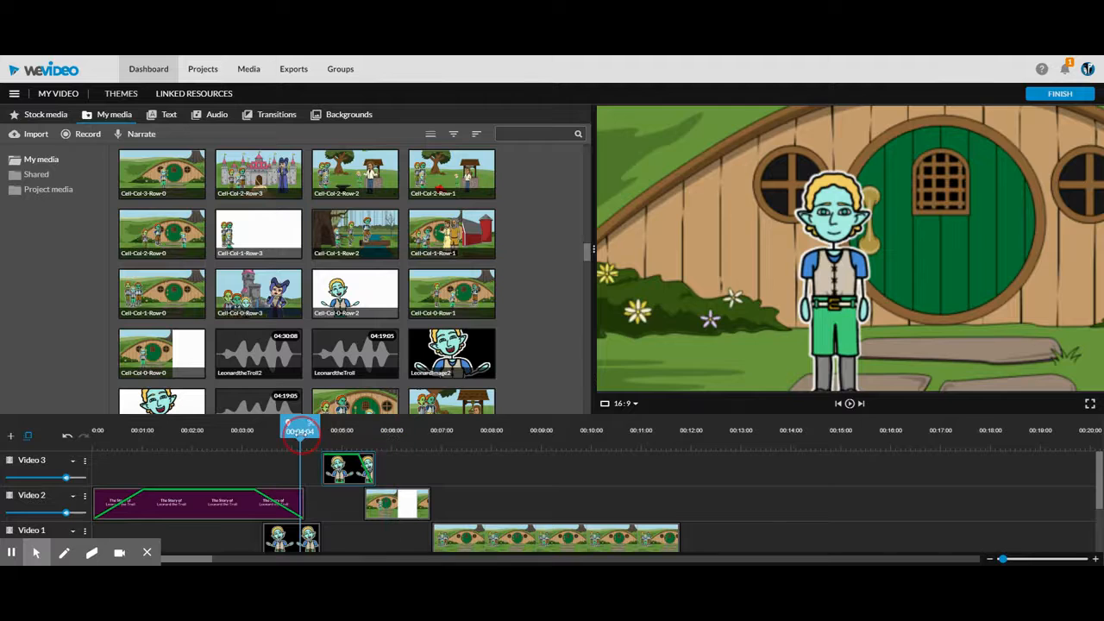
{"action": "key", "text": "space"}
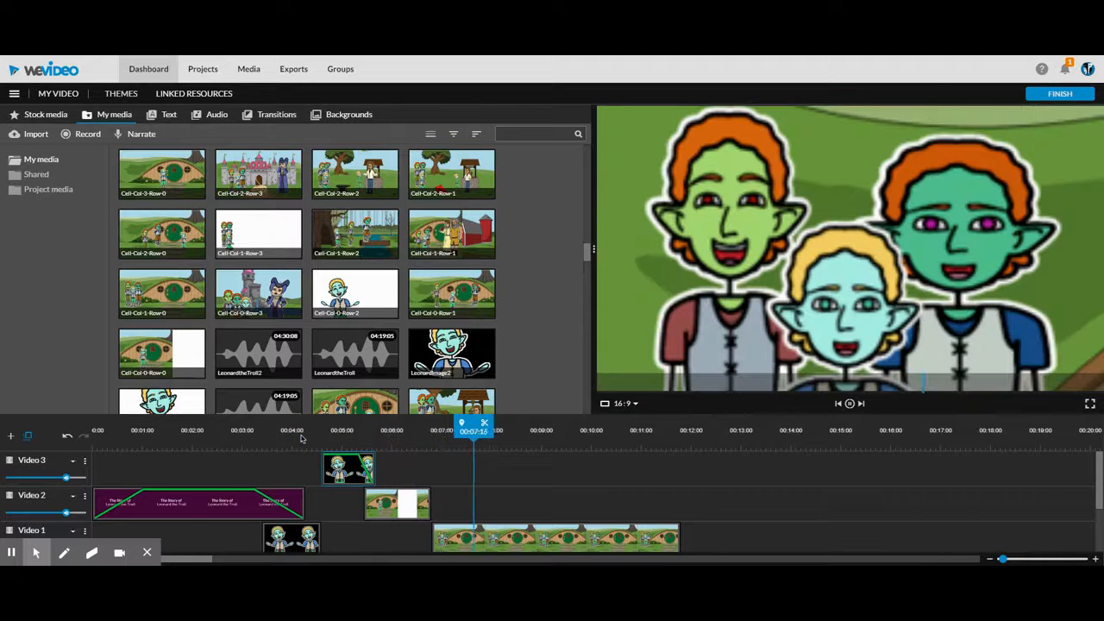
{"action": "key", "text": "space"}
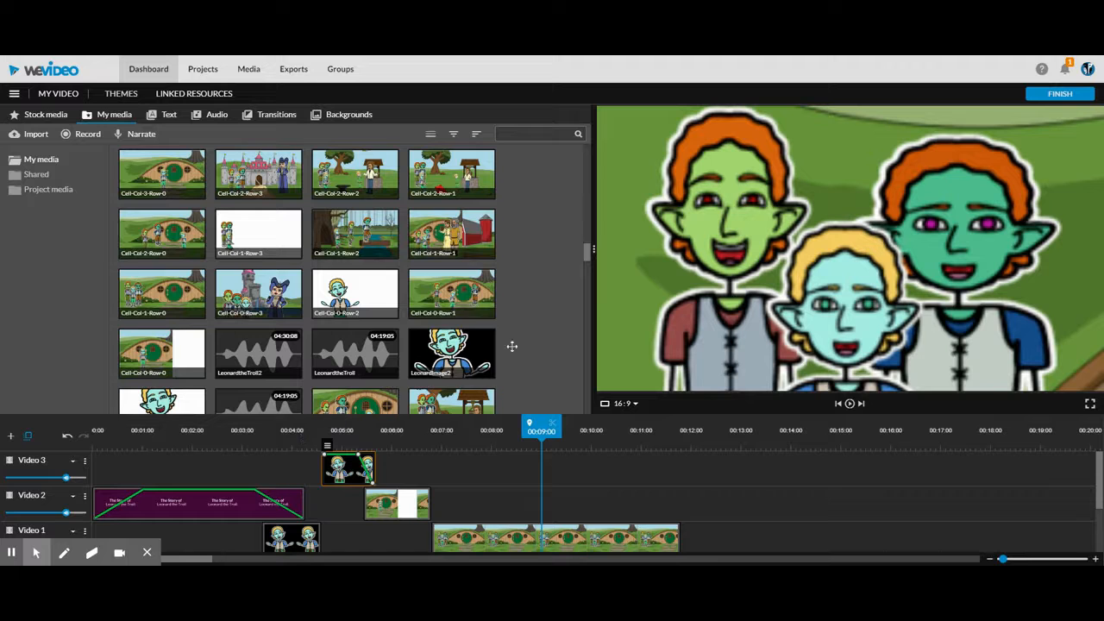
Widen the media library, search the stock audio for "uke", and preview the Uke Groove track
{"action": "left_click_drag", "start_coordinate": [595, 250], "coordinate": [704, 238]}
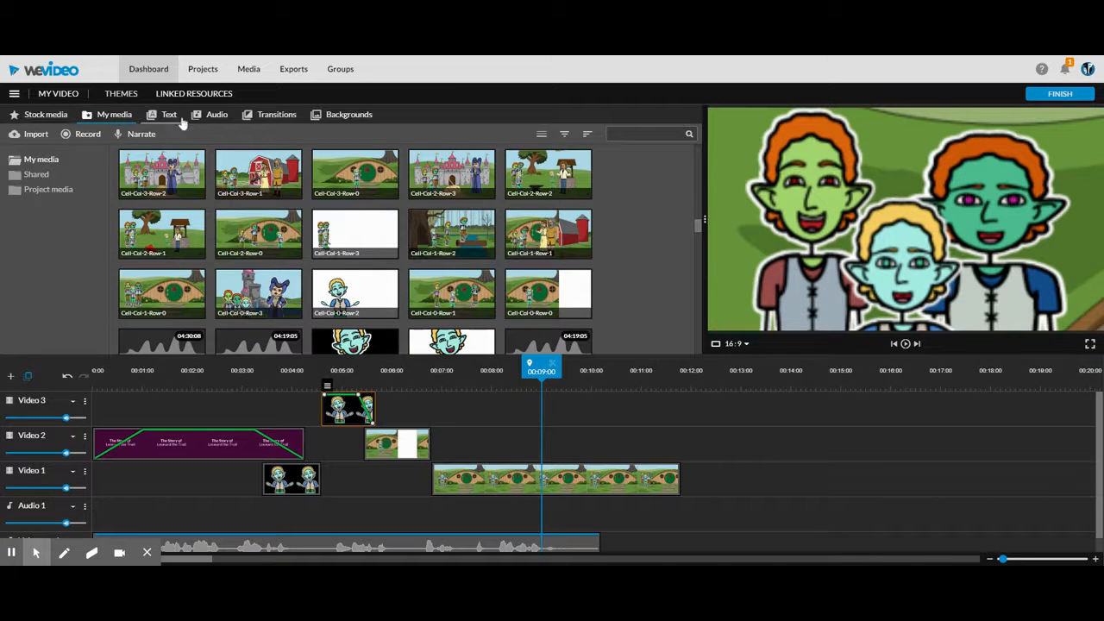
{"action": "left_click", "coordinate": [45, 115]}
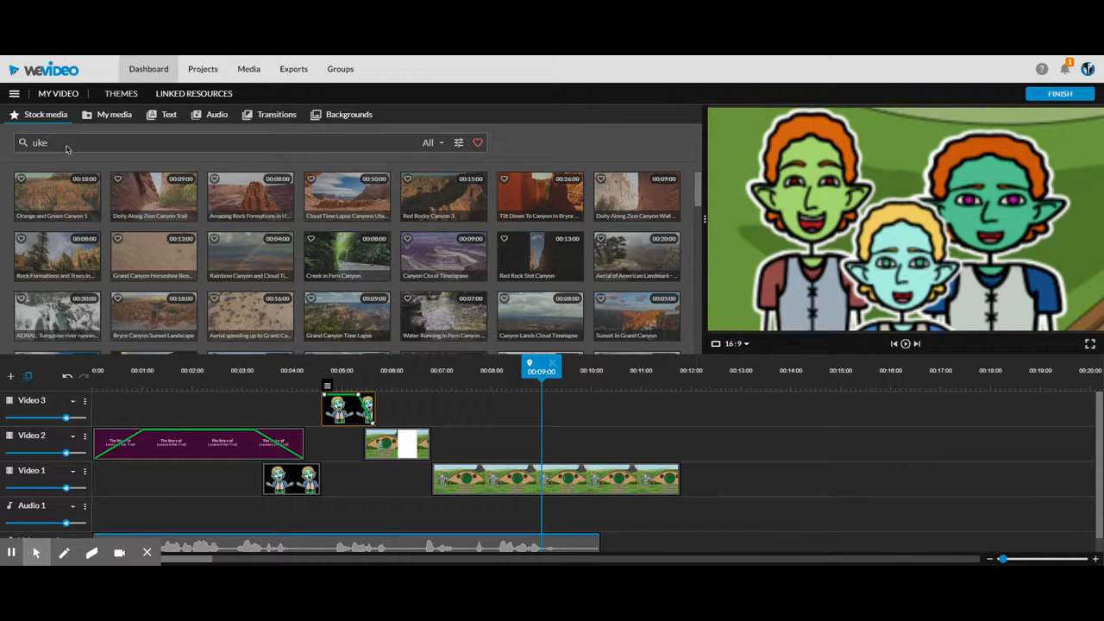
{"action": "left_click", "coordinate": [439, 146]}
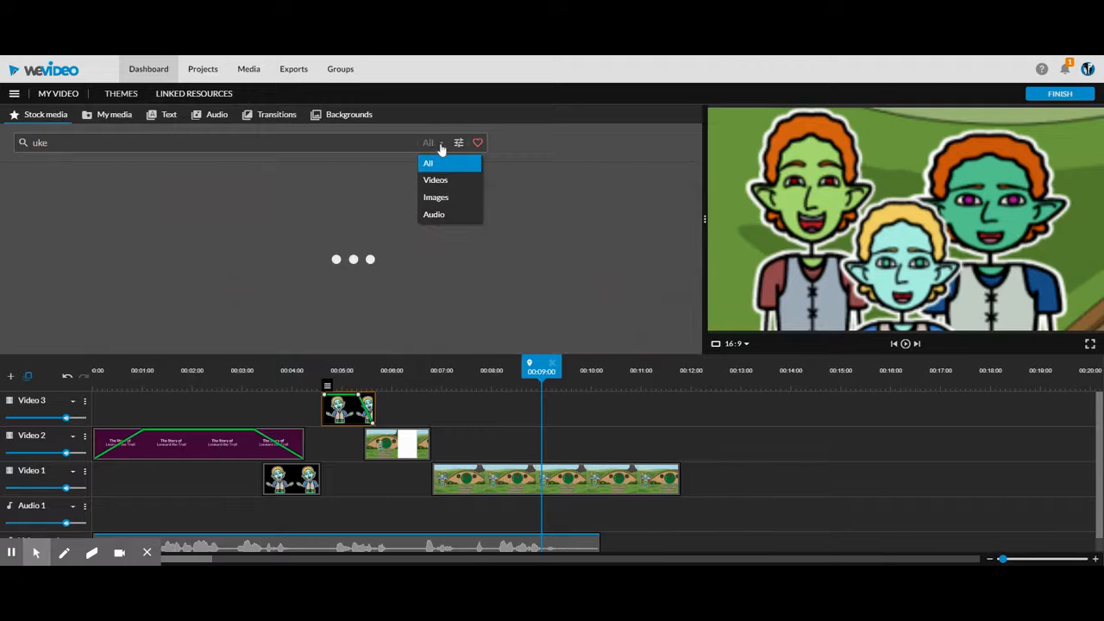
{"action": "left_click", "coordinate": [438, 215]}
{"action": "left_click", "coordinate": [349, 201]}
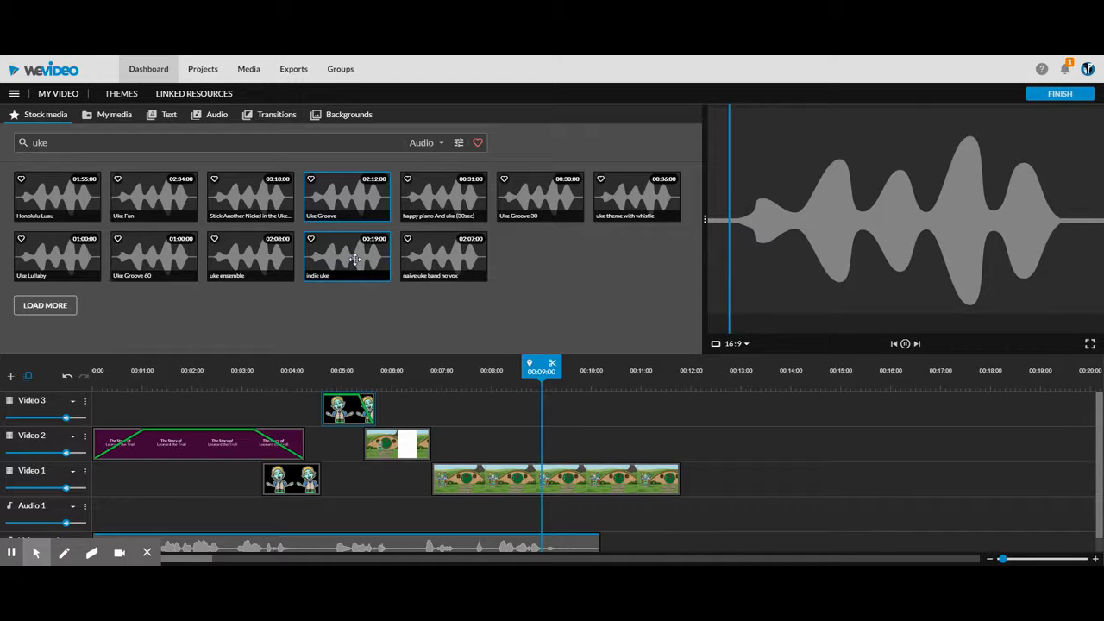
Place the Uke Groove track at the very start of Audio 1 and play the timeline with the music
{"action": "scroll", "coordinate": [463, 445], "scroll_direction": "down", "scroll_amount": 2}
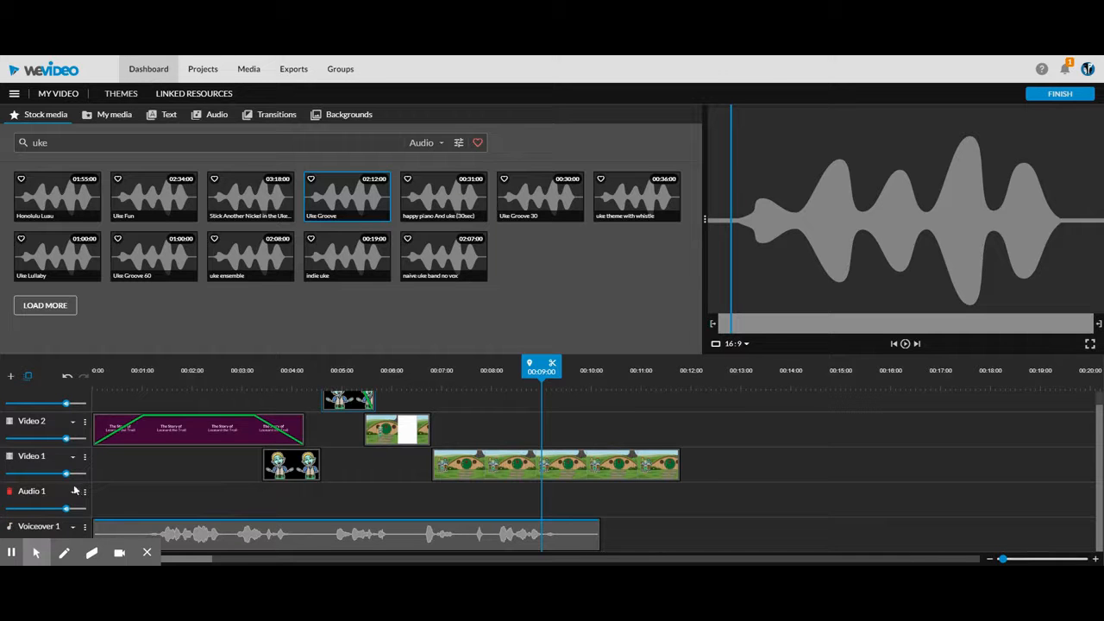
{"action": "left_click_drag", "start_coordinate": [343, 201], "coordinate": [111, 501]}
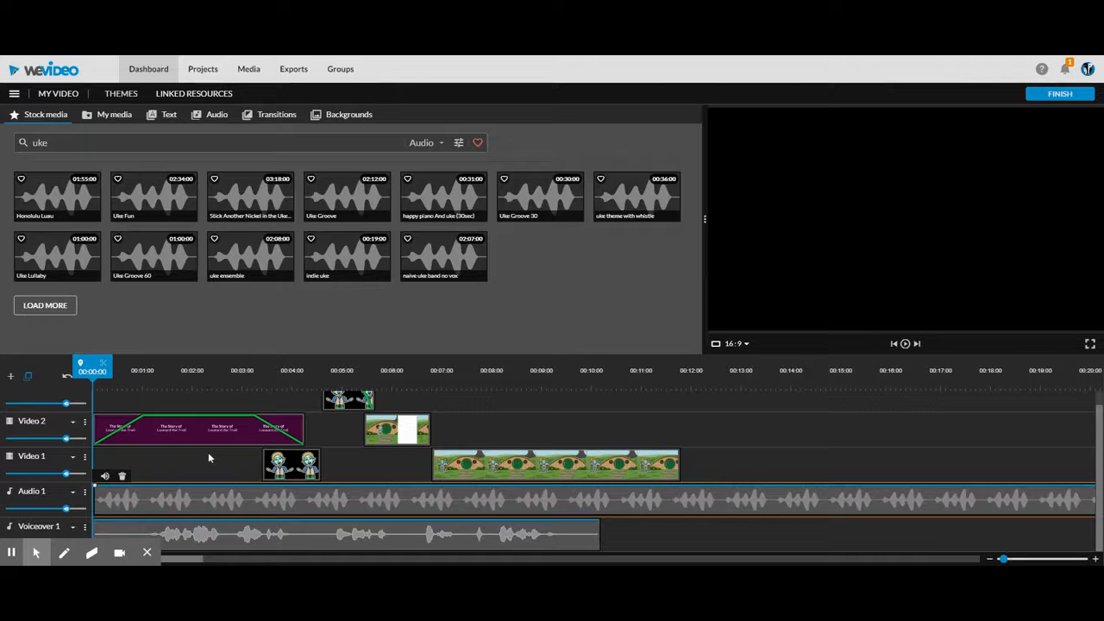
{"action": "key", "text": "space"}
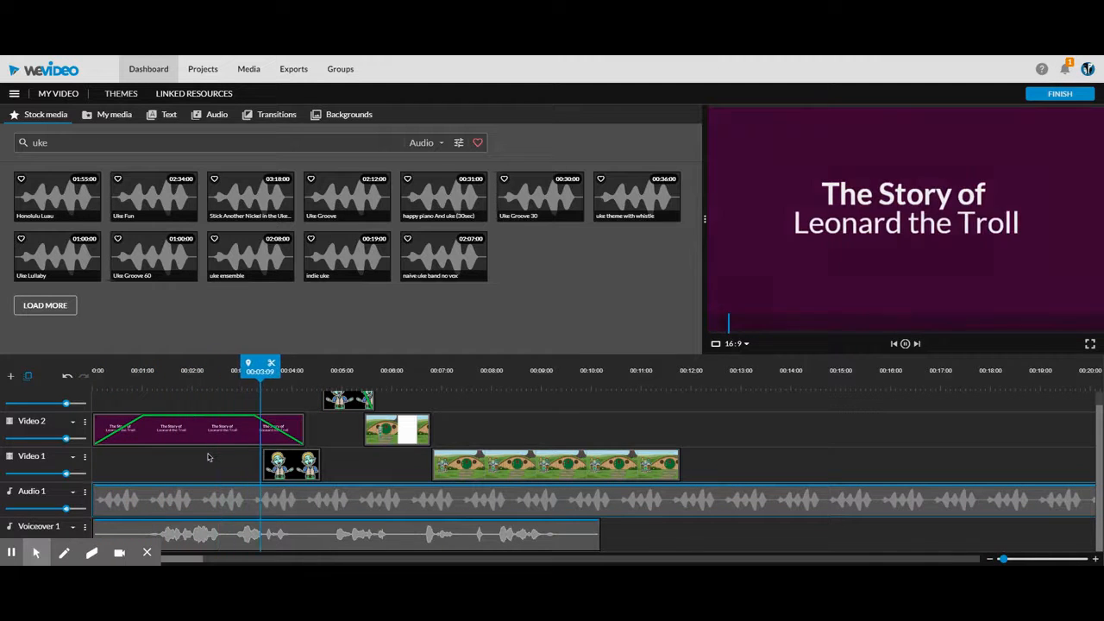
Lower the Audio 1 music to about 23% between about 1.2 and 1.6 seconds, and add another volume point at about 13 seconds
{"action": "left_click", "coordinate": [152, 485]}
{"action": "left_click_drag", "start_coordinate": [172, 487], "coordinate": [172, 508]}
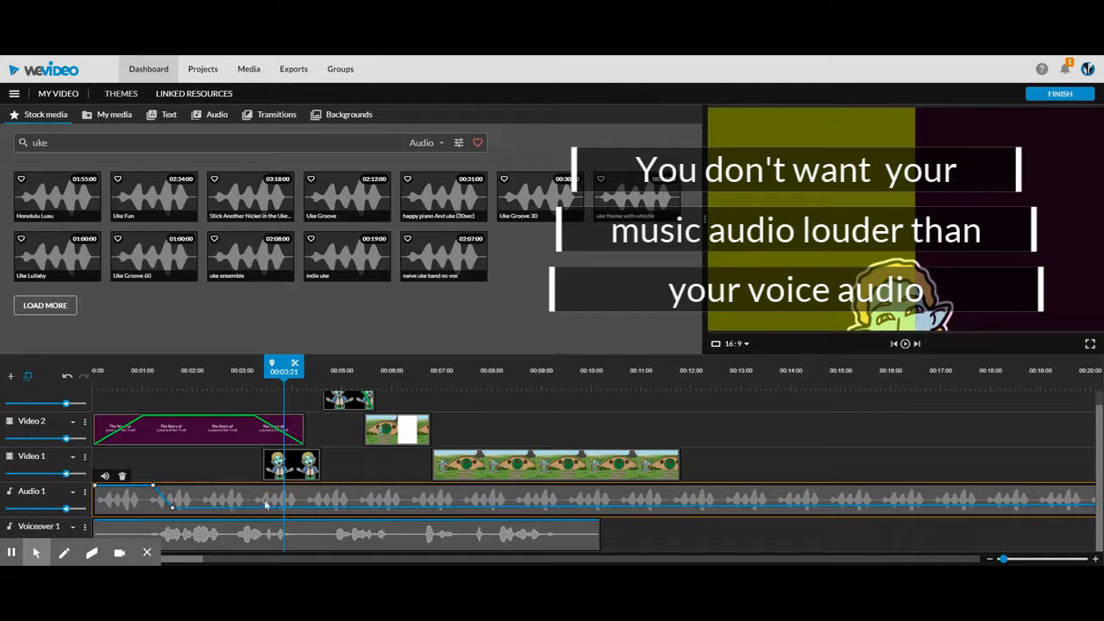
{"action": "left_click", "coordinate": [749, 509]}
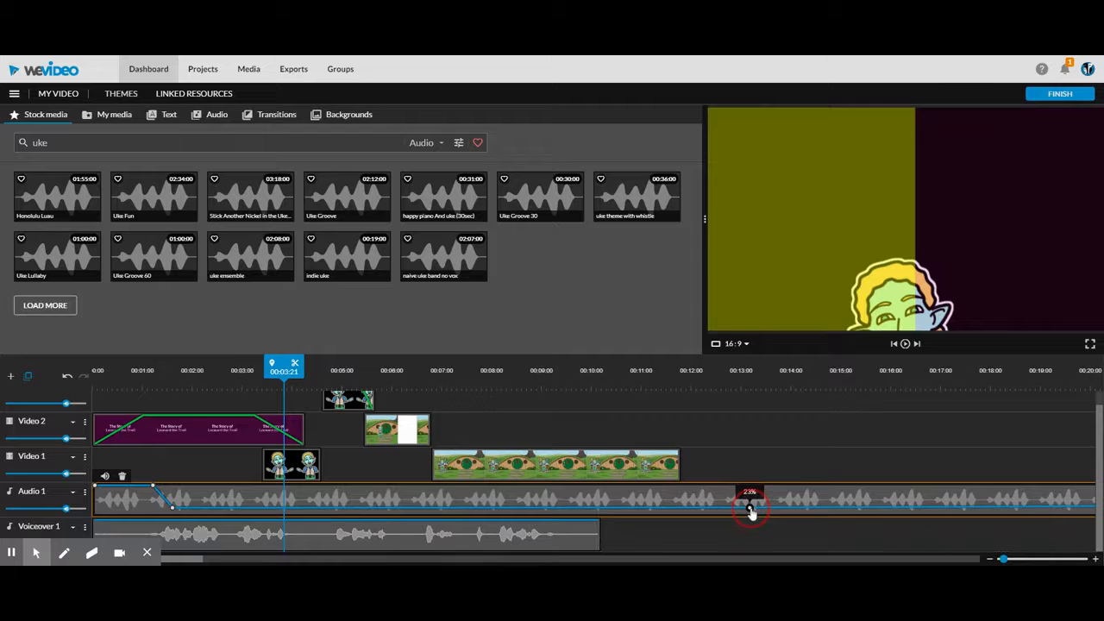
Play the timeline from about 0.5 to 10.7 seconds to check the music level against the narration
{"action": "left_click", "coordinate": [121, 371]}
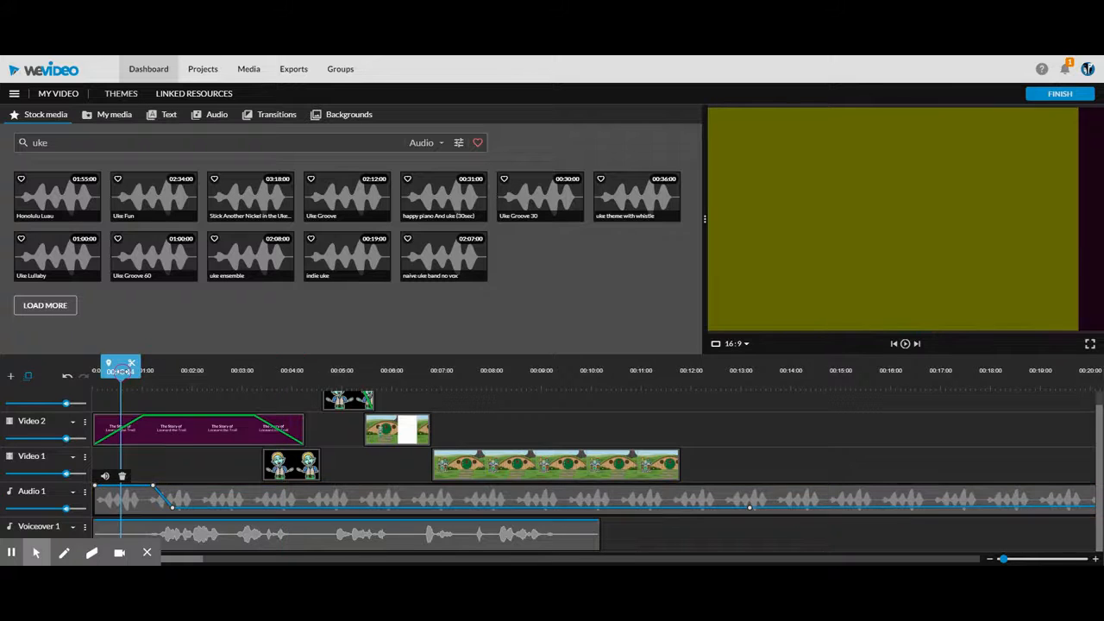
{"action": "key", "text": "space"}
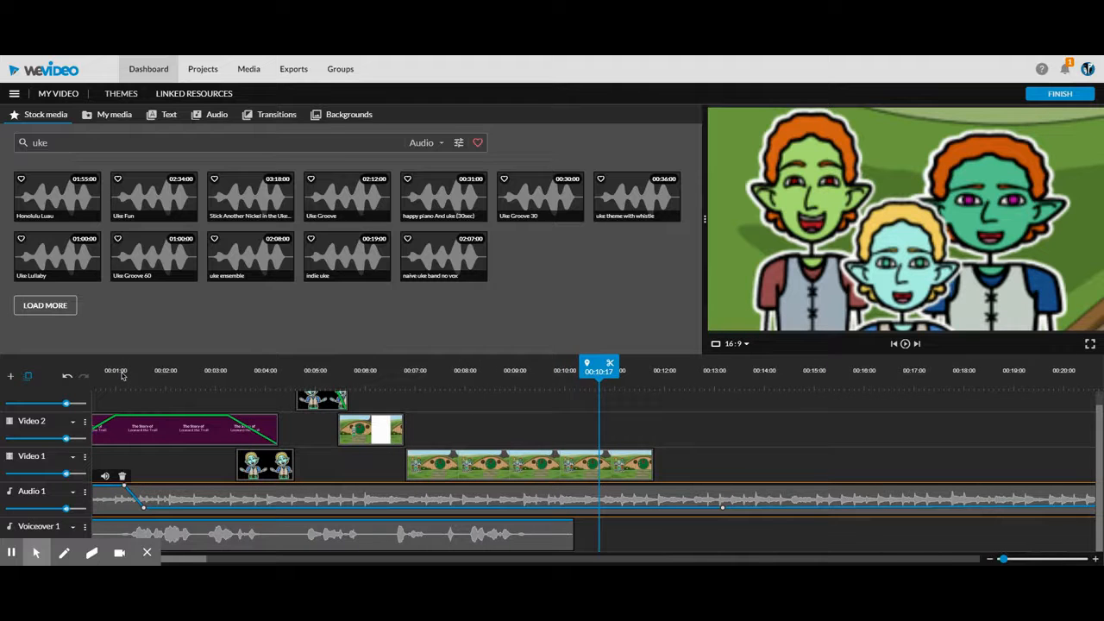
Select the Video 2 title clip and browse the motion text templates
{"action": "left_click", "coordinate": [163, 435]}
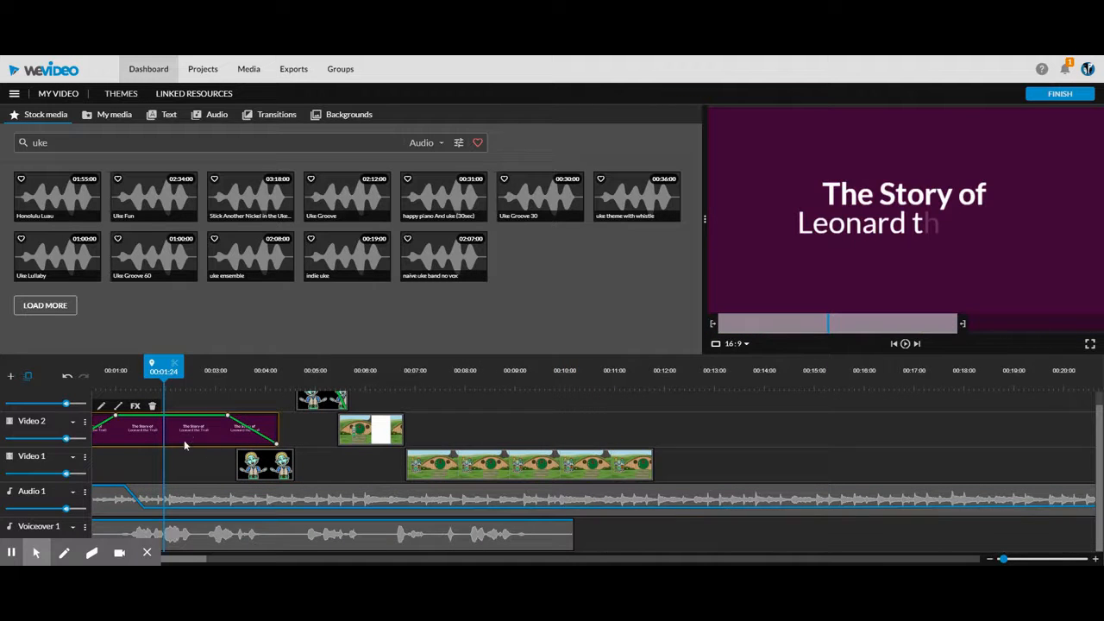
{"action": "left_click", "coordinate": [168, 119]}
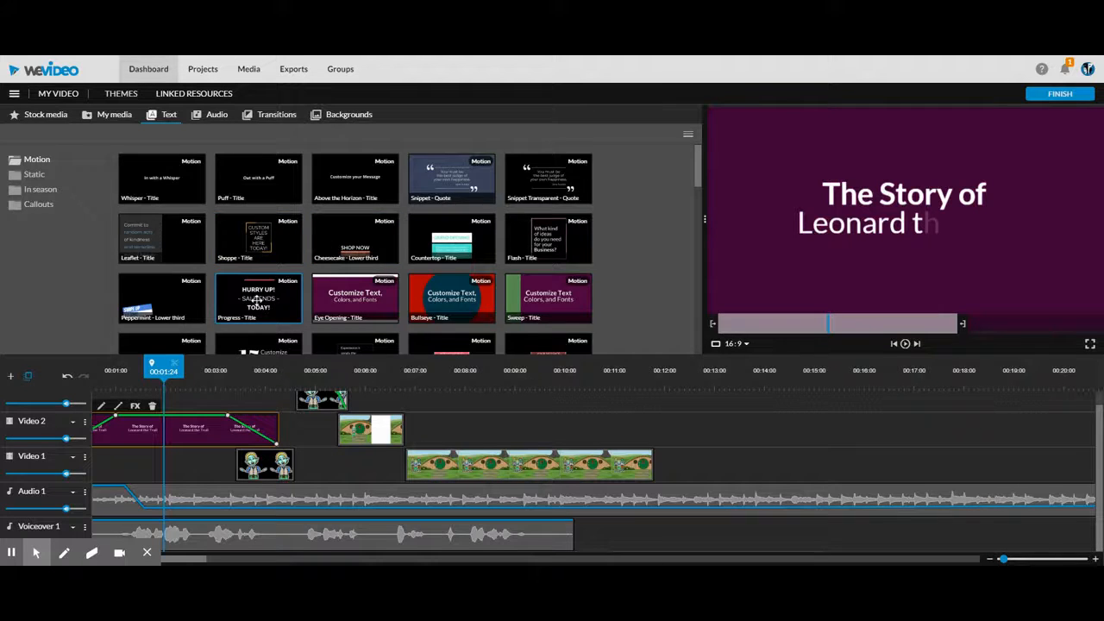
{"action": "scroll", "coordinate": [259, 259], "scroll_direction": "down", "scroll_amount": 3}
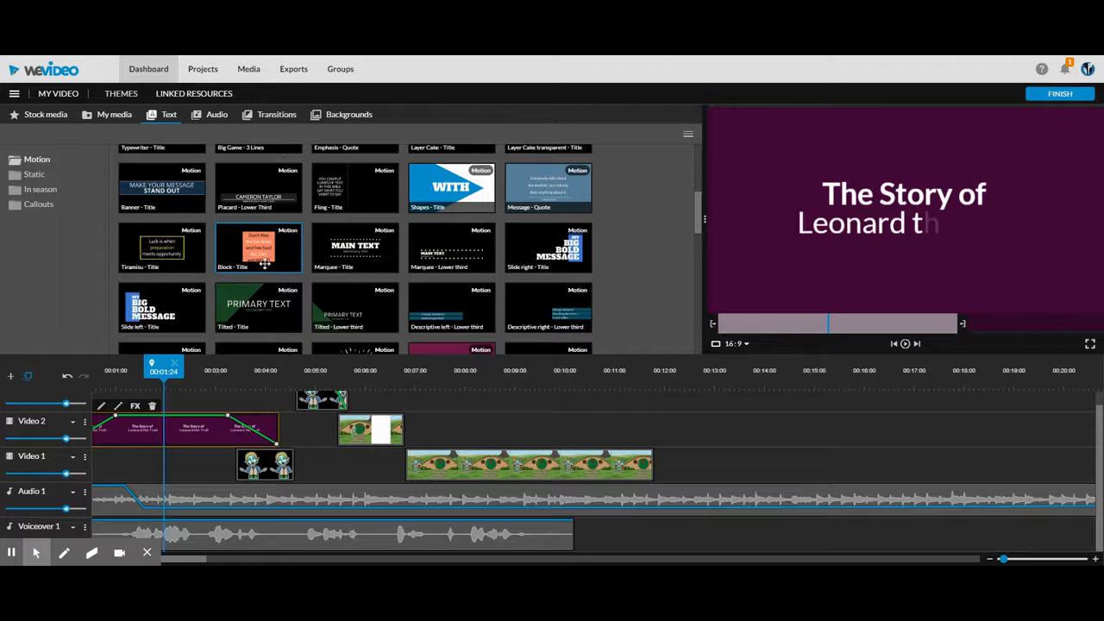